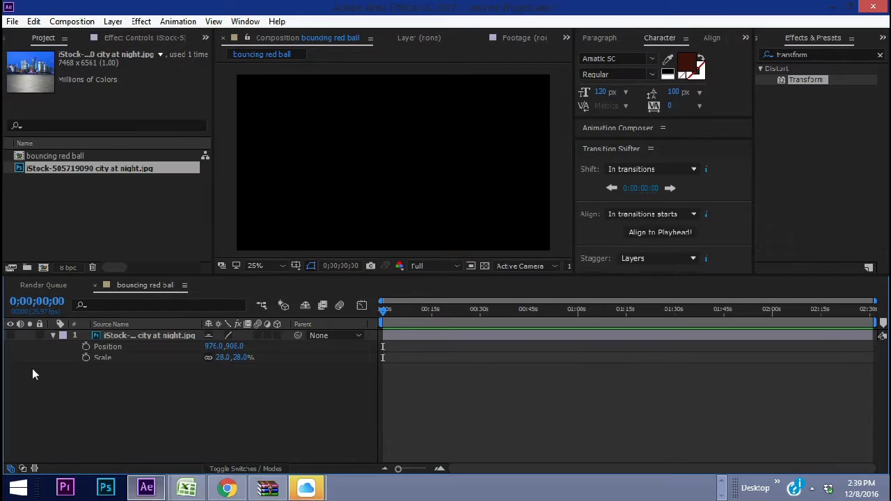
- Show the city background and add a new shape layer above it
left_click(10, 335)
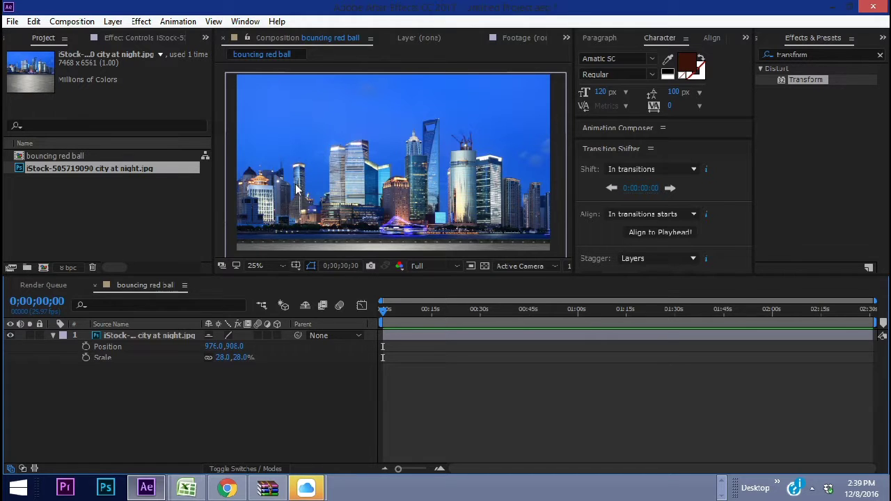
left_click(113, 21)
left_click(400, 90)
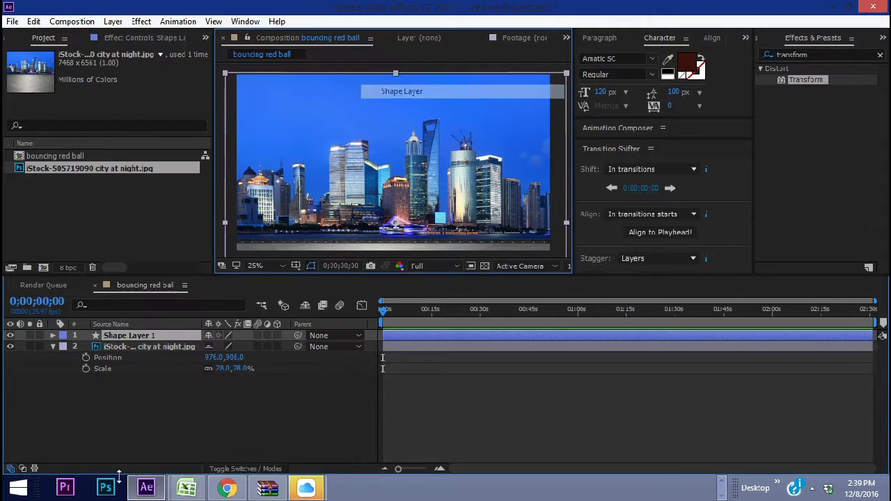
- Add an ellipse path and a fill to the shape layer's contents
left_click(53, 336)
left_click(285, 346)
left_click(320, 91)
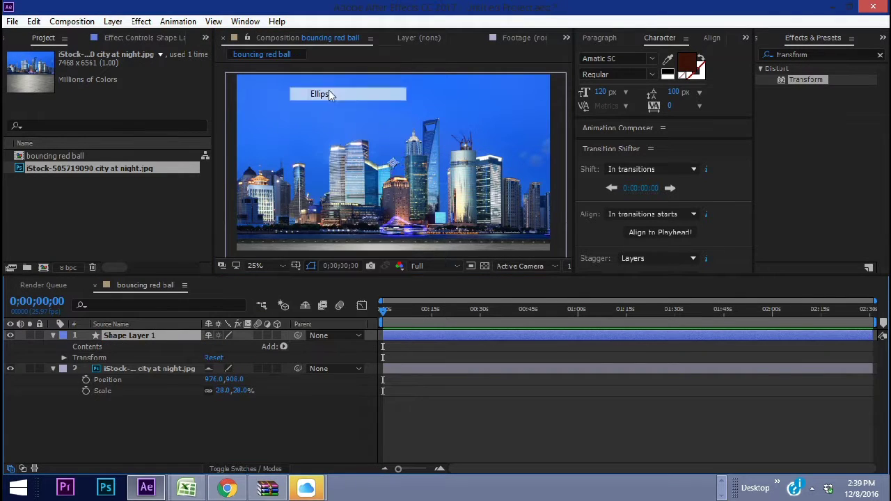
left_click(284, 346)
left_click(313, 139)
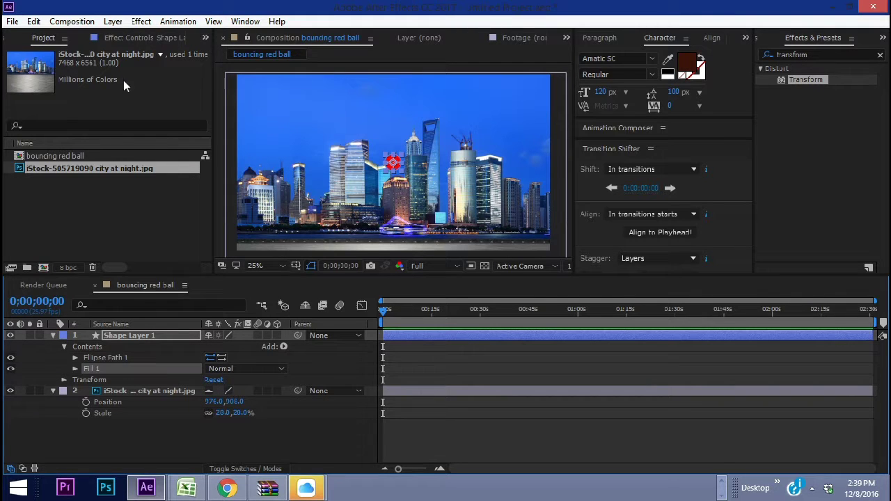
- Make the ellipse fill dark red and set the circle size to 373
left_click(67, 73)
left_click(592, 72)
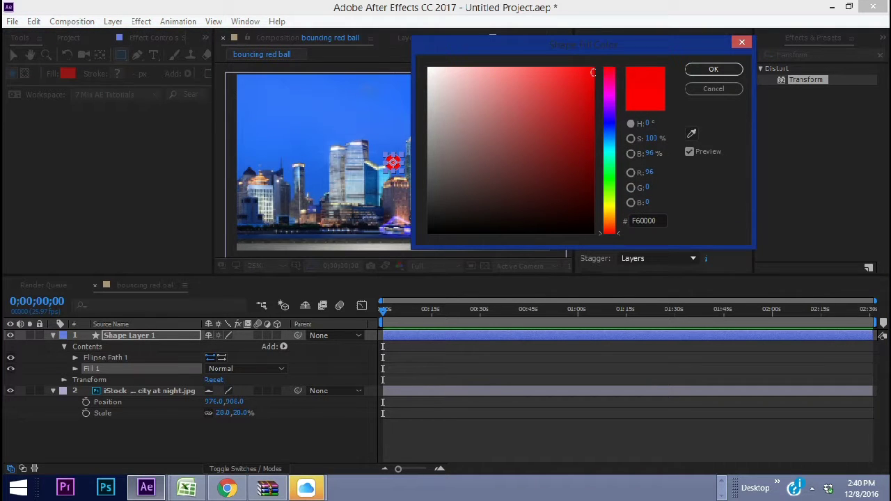
left_click(713, 69)
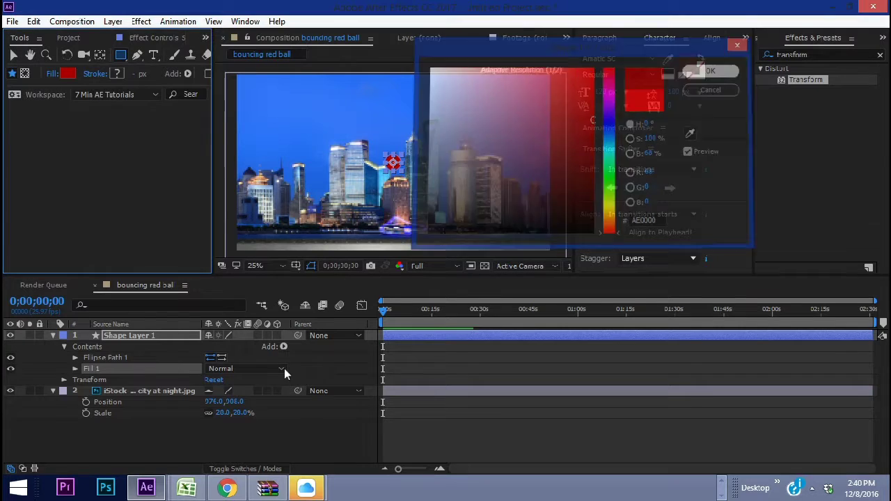
left_click_drag(225, 368, 292, 367)
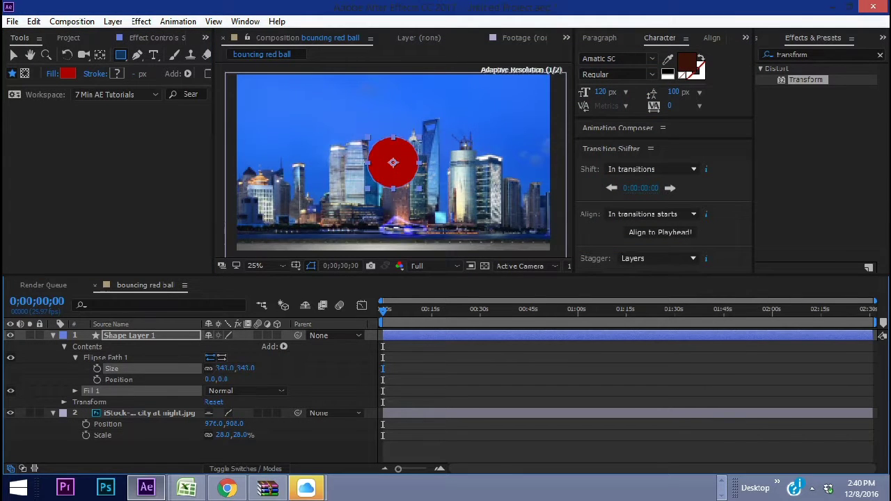
left_click(68, 37)
- Add favicon.png above the ball, parent it to the shape layer, and shrink the circle to 284
mouse_move(48, 167)
left_mouse_down()
mouse_move(117, 337)
mouse_move(160, 335)
left_mouse_up()
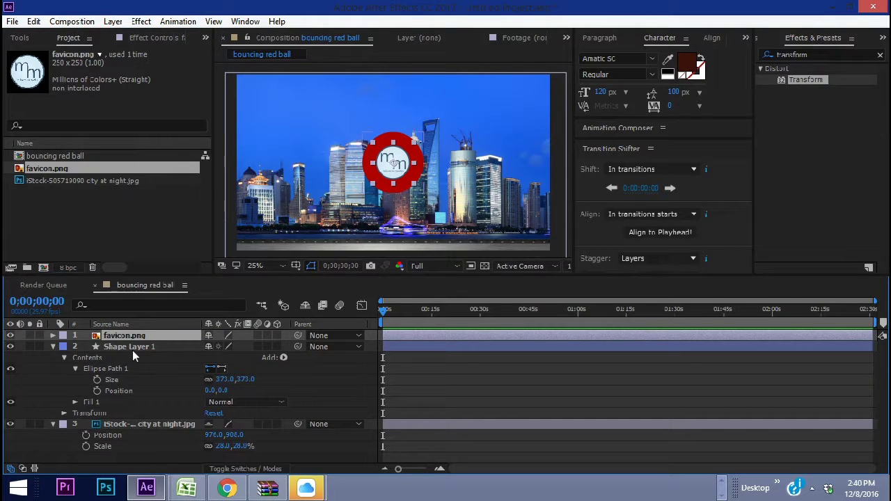
key("period")
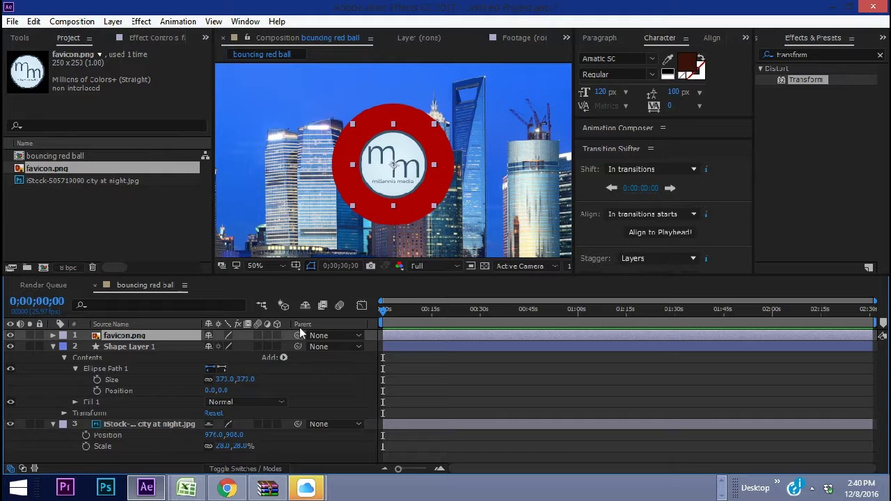
left_click_drag(298, 336, 121, 349)
left_click_drag(230, 380, 165, 380)
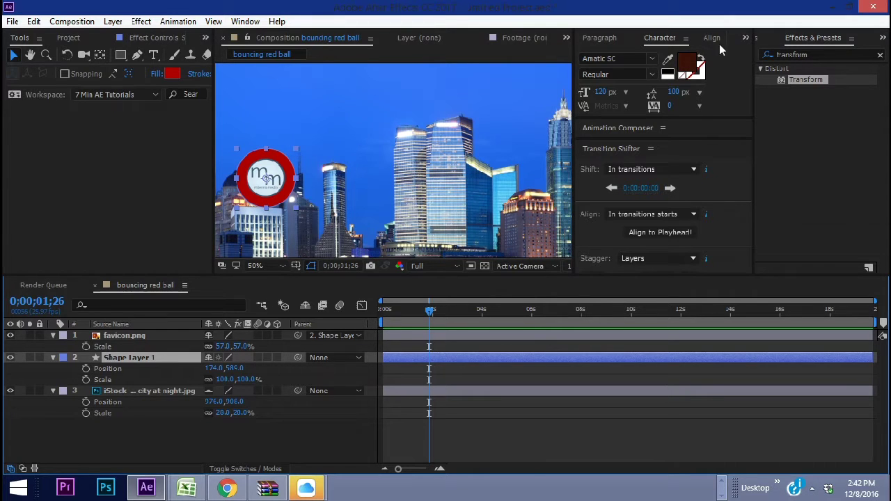
- Bring up the Move Anchor Point controls and pan the composition view rightward
left_click(746, 38)
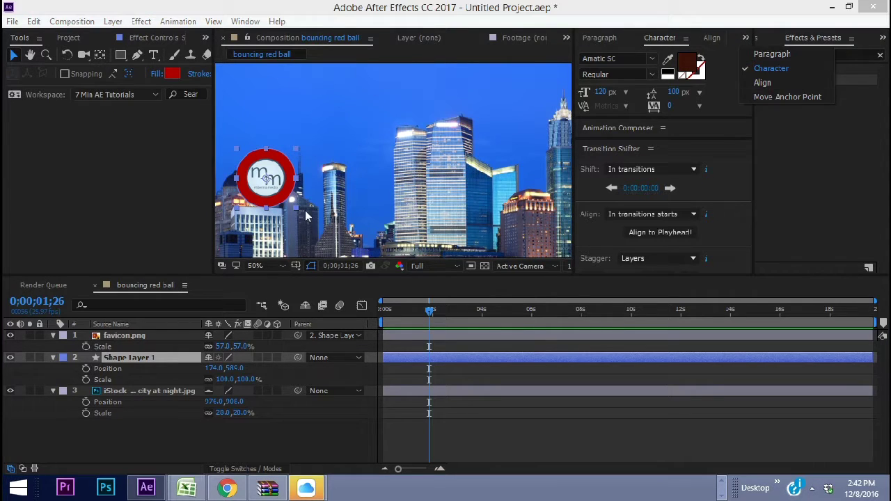
left_click(777, 97)
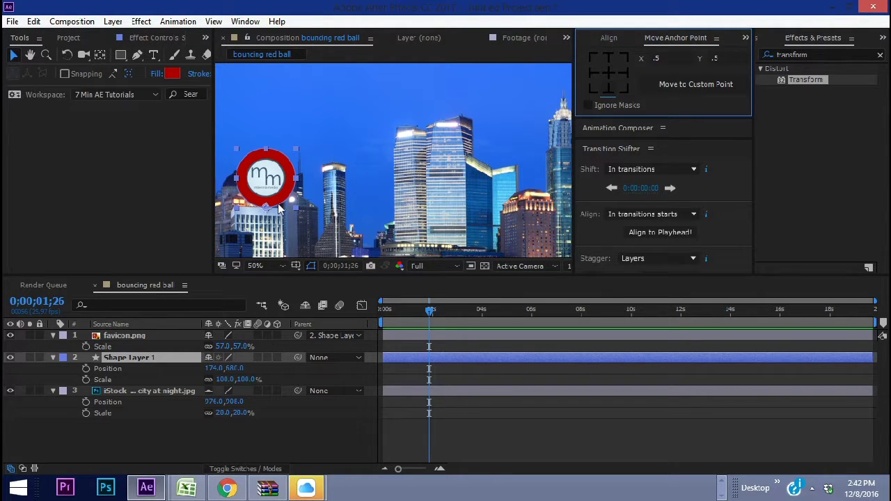
left_click_drag(327, 183, 441, 162)
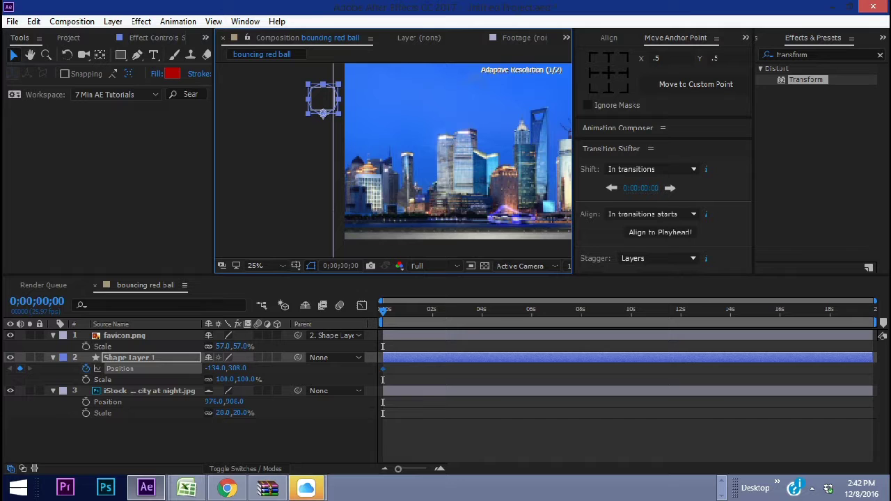
- Key the ball's off-frame start, first landing, and first bounce peak near 3.5 seconds
left_click_drag(323, 104, 322, 96)
key("space")
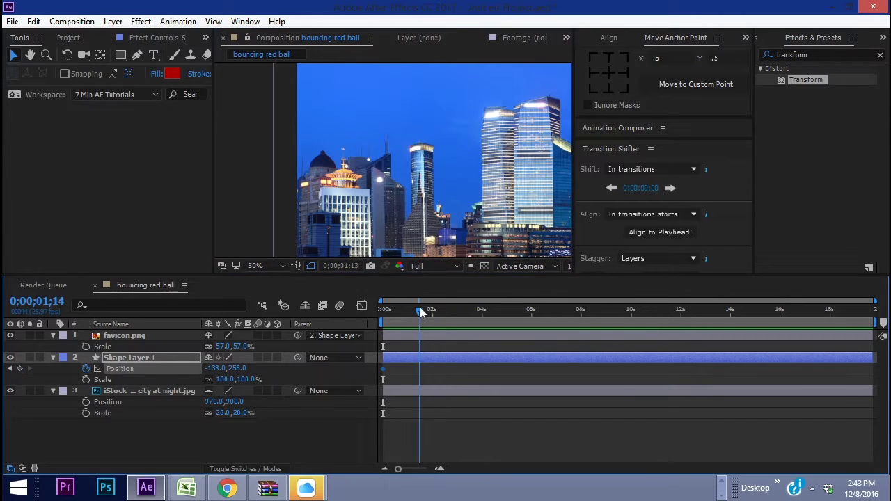
left_click_drag(322, 97, 373, 161)
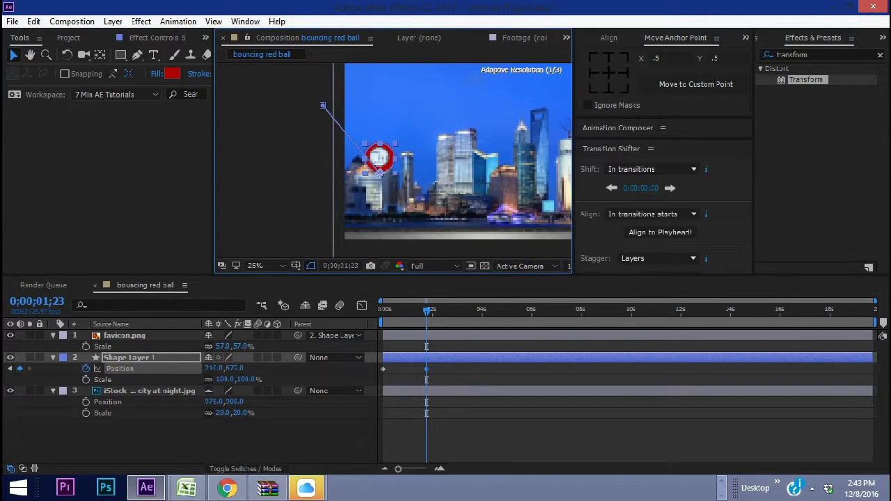
scroll(387, 223, "up", 2)
left_click(468, 309)
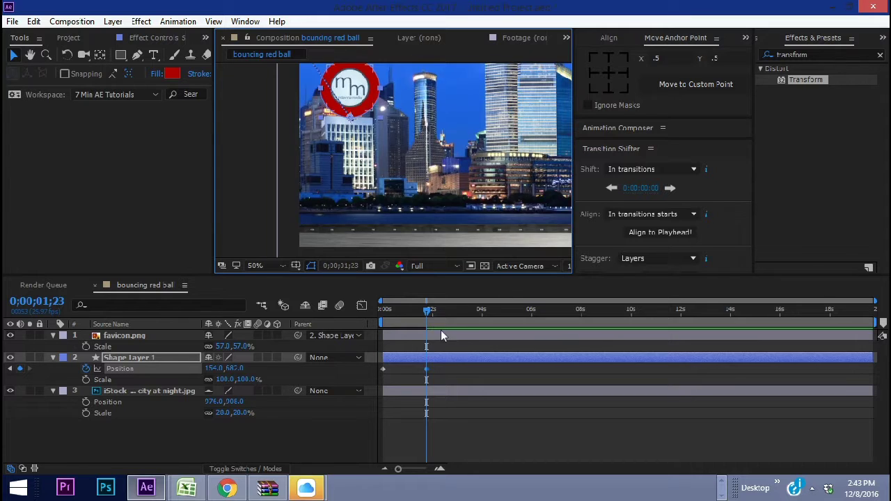
scroll(418, 174, "down", 2)
mouse_move(368, 113)
left_mouse_down()
mouse_move(394, 80)
mouse_move(455, 186)
mouse_move(478, 99)
mouse_move(391, 146)
mouse_move(356, 124)
mouse_move(438, 223)
left_mouse_up()
- Add alternating landing and peak keyframes moving right through about 10.5 seconds
left_click(504, 309)
left_click(537, 309)
left_click(570, 309)
key("v")
scroll(437, 223, "up", 4)
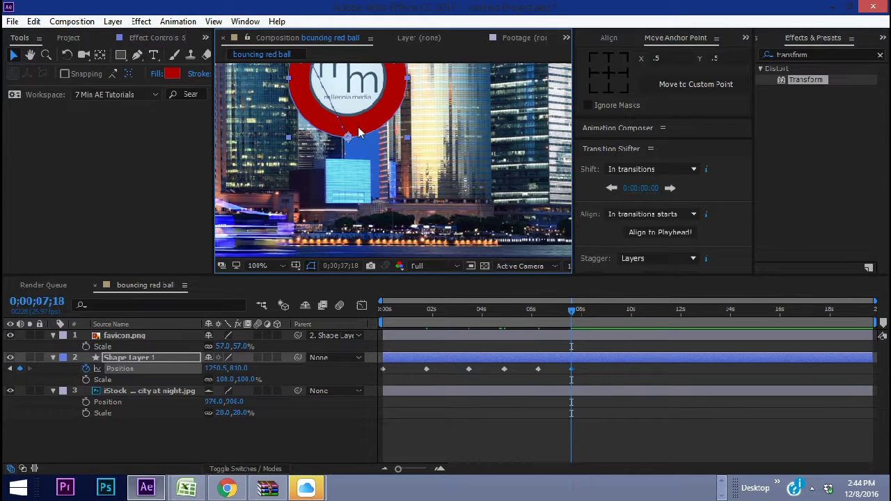
left_click_drag(347, 105, 342, 122)
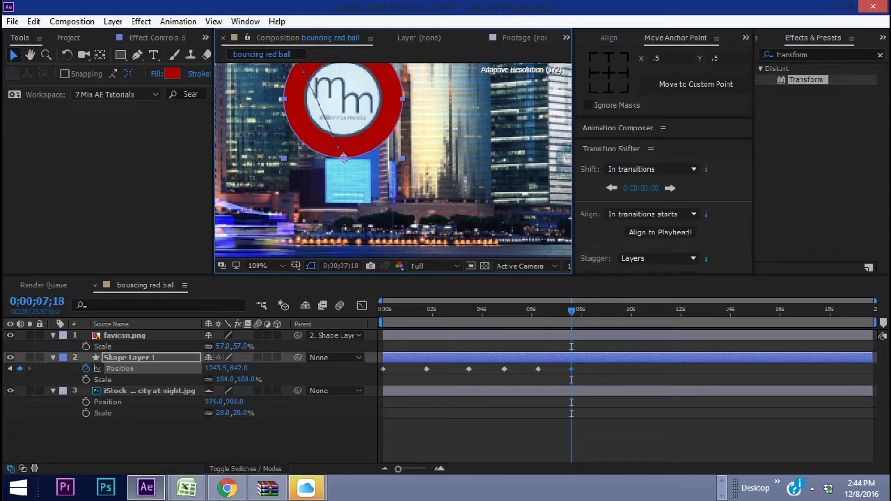
left_click(608, 310)
scroll(390, 175, "down", 2)
mouse_move(282, 247)
left_mouse_down()
mouse_move(317, 115)
mouse_move(315, 216)
left_mouse_up()
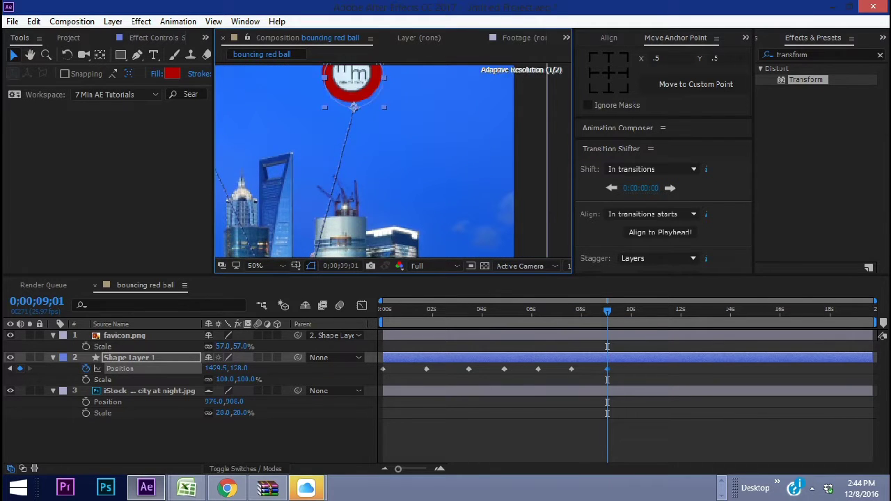
left_click(645, 310)
left_click_drag(348, 123, 391, 229)
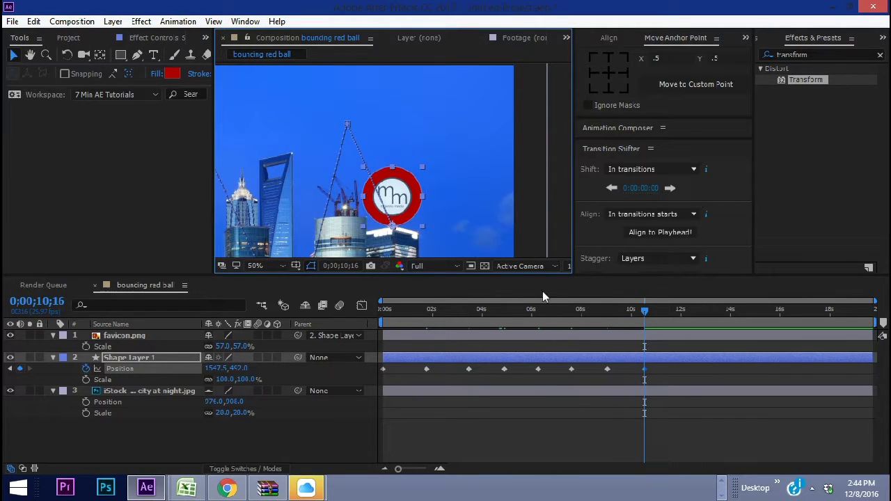
- Key the final bounces at about 11 s, 12;15 and 13;24, ending up-right
key("comma")
left_click(667, 309)
mouse_move(394, 179)
left_mouse_down()
mouse_move(412, 144)
mouse_move(424, 145)
mouse_move(431, 193)
left_mouse_up()
left_click(694, 310)
key("period")
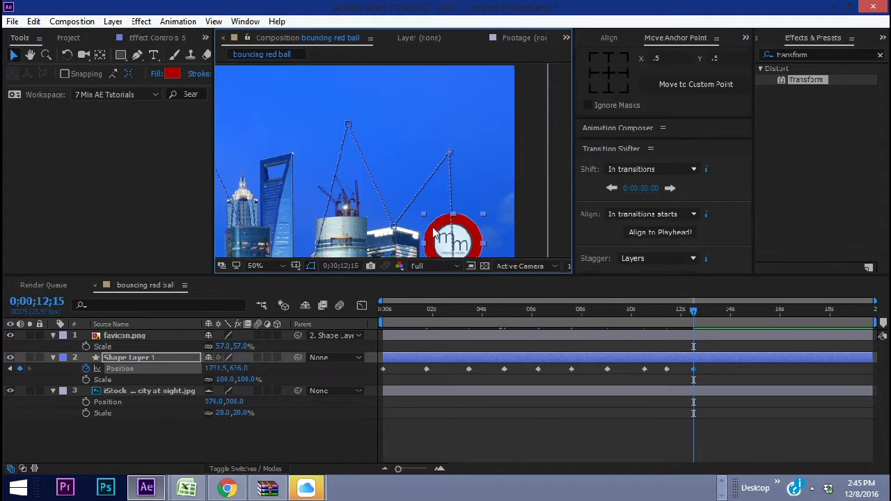
left_click_drag(465, 259, 376, 154)
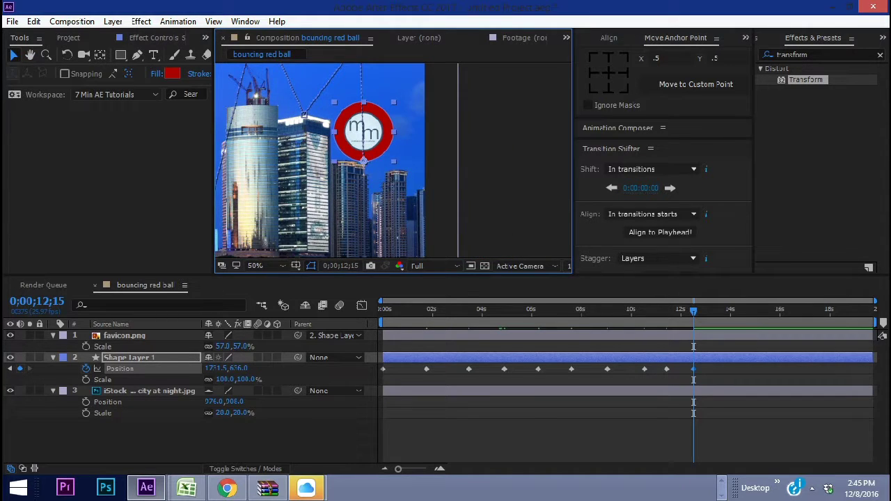
left_click(727, 309)
left_click_drag(365, 144, 426, 111)
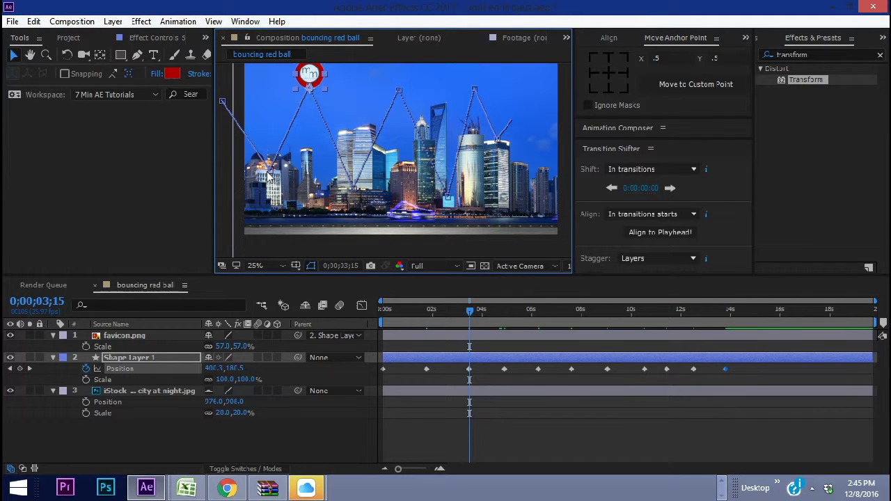
- Select the first Position keyframe plus two landing keyframes for Easy Ease
left_click(427, 369)
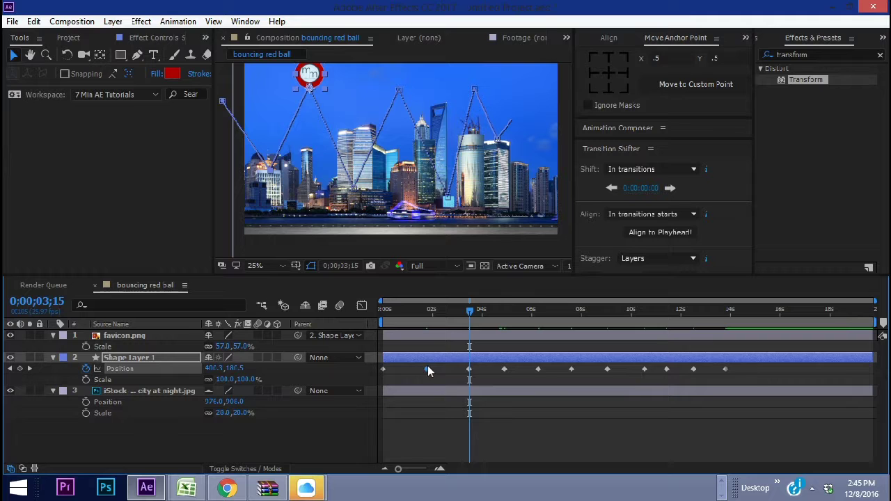
left_click(382, 309)
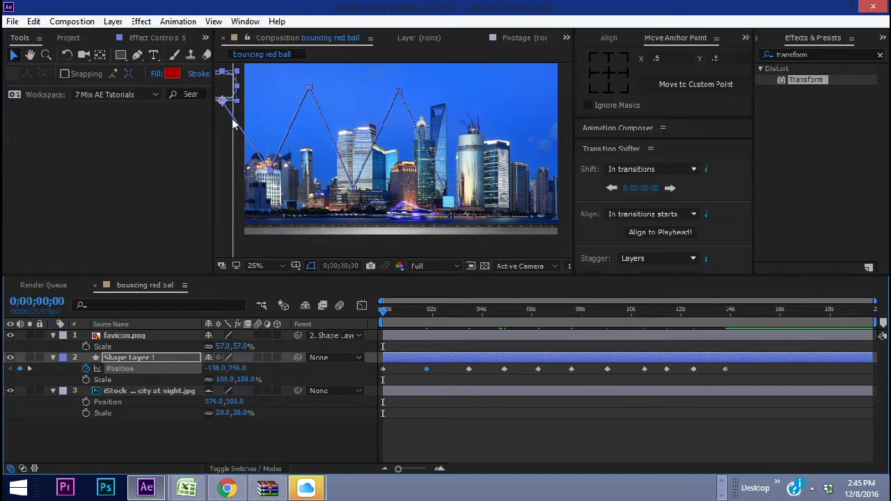
left_click(390, 373)
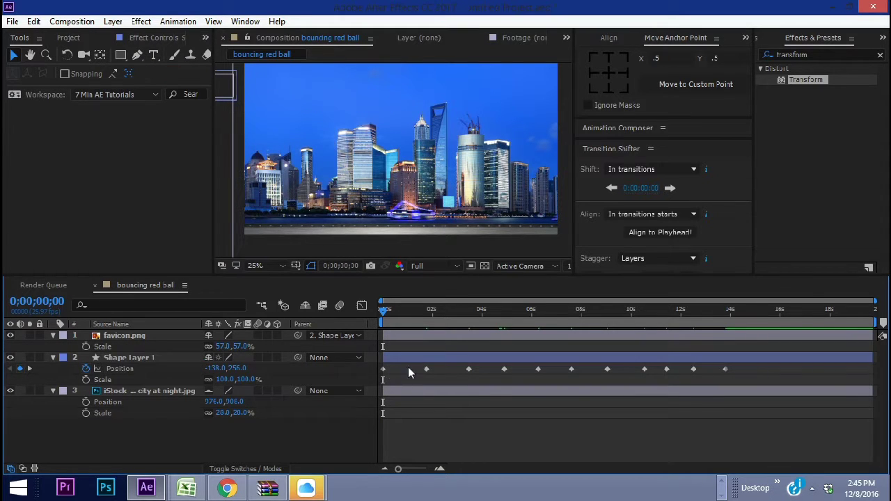
left_click(383, 369)
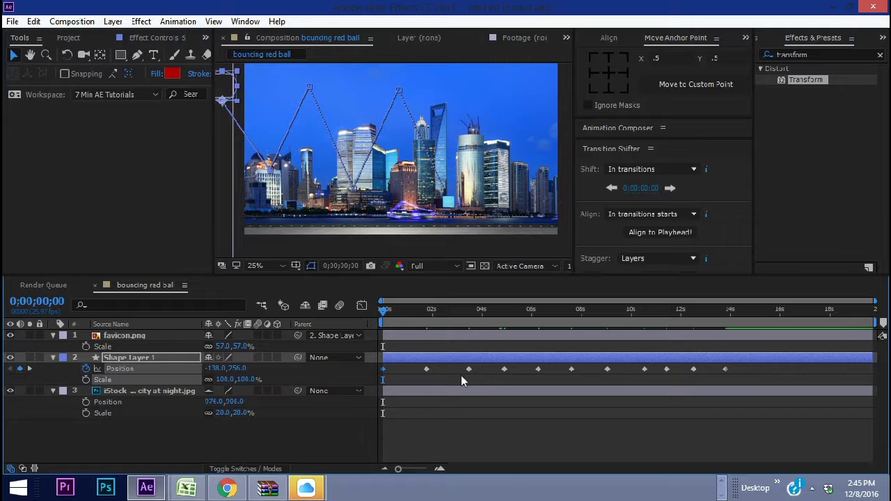
left_click(538, 369, "shift")
left_click(607, 369, "shift")
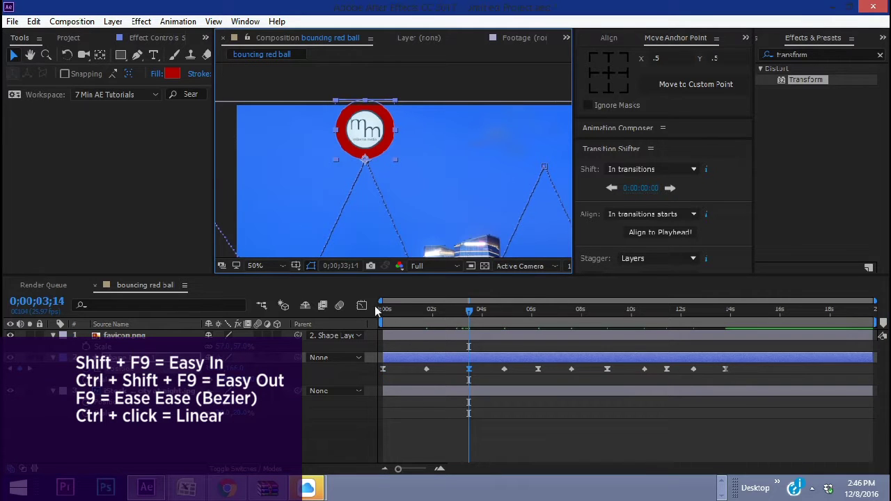
- In the speed graph, extend influence into the 3;14 landing and the following landing
left_click(362, 305)
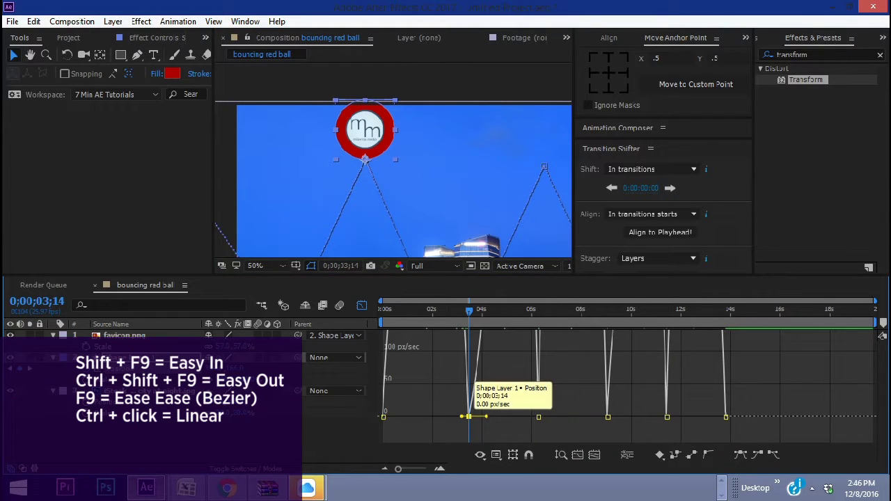
left_click_drag(462, 416, 448, 417)
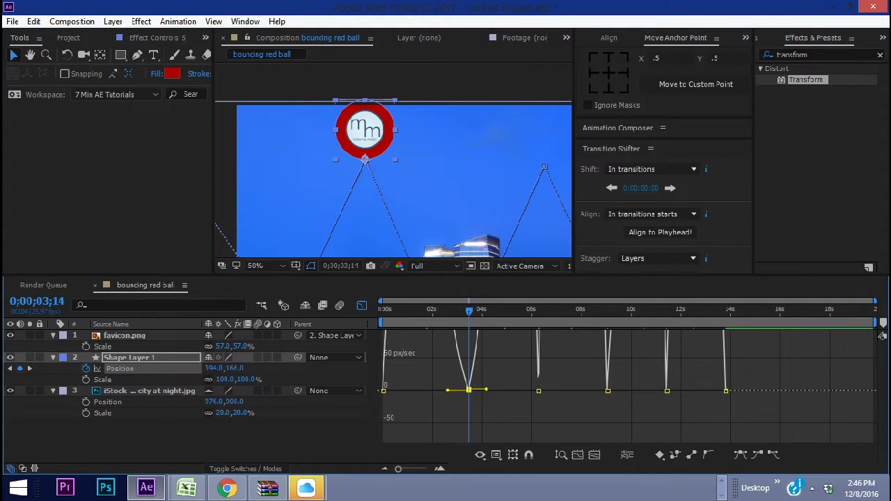
left_click(539, 391)
left_click_drag(533, 391, 481, 392)
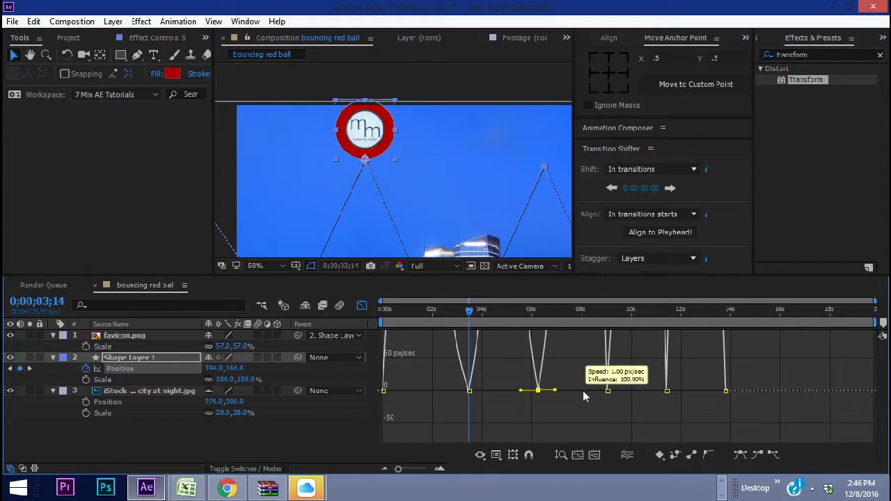
- Ease speed into and out of the nine- and eleven-second landings
left_click(667, 417)
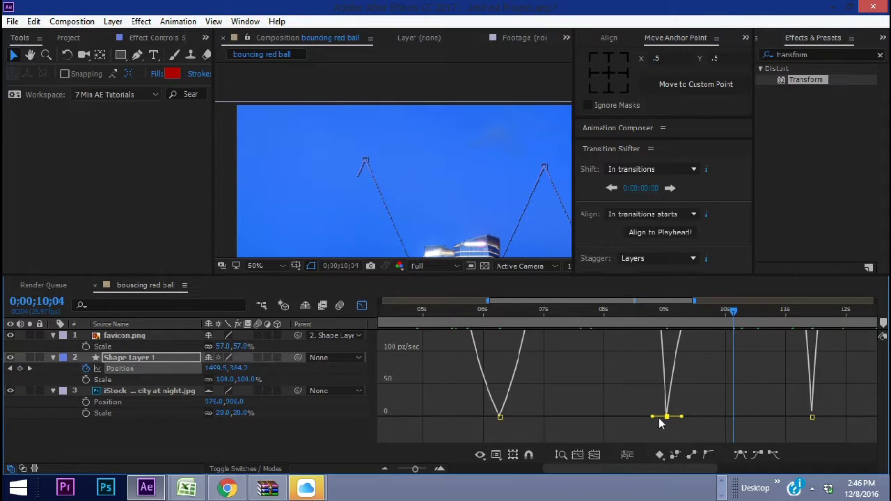
left_click_drag(652, 416, 624, 416)
left_click_drag(682, 416, 742, 422)
left_click(812, 417)
left_click_drag(821, 417, 829, 418)
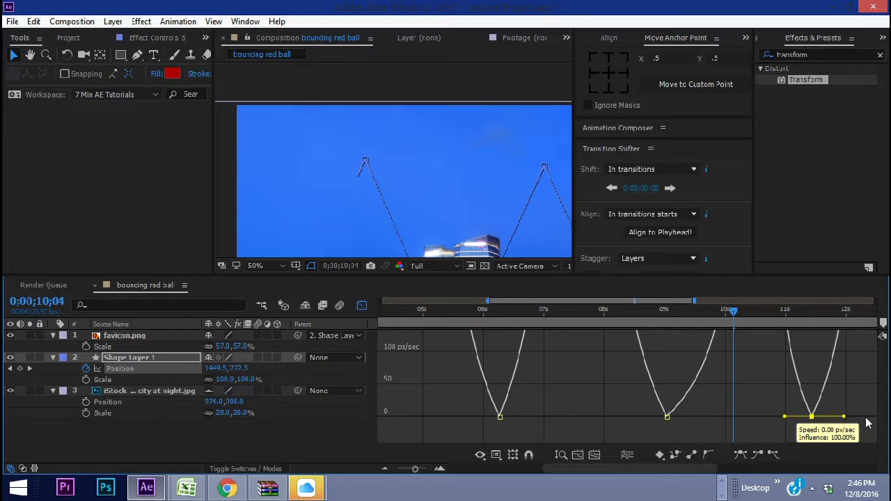
left_click_drag(617, 469, 728, 469)
left_click_drag(642, 417, 613, 421)
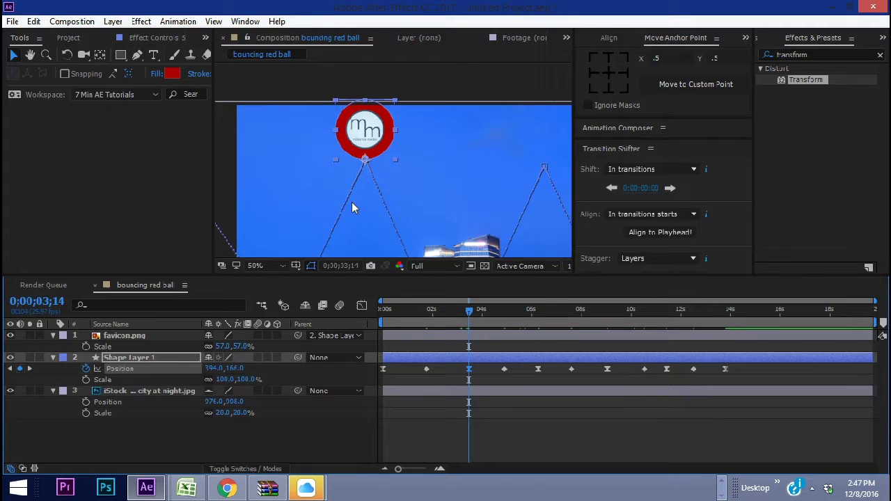
- Convert the path's peak vertices to Bezier and drag a handle to curve the arc
left_click(364, 160, "ctrl+alt")
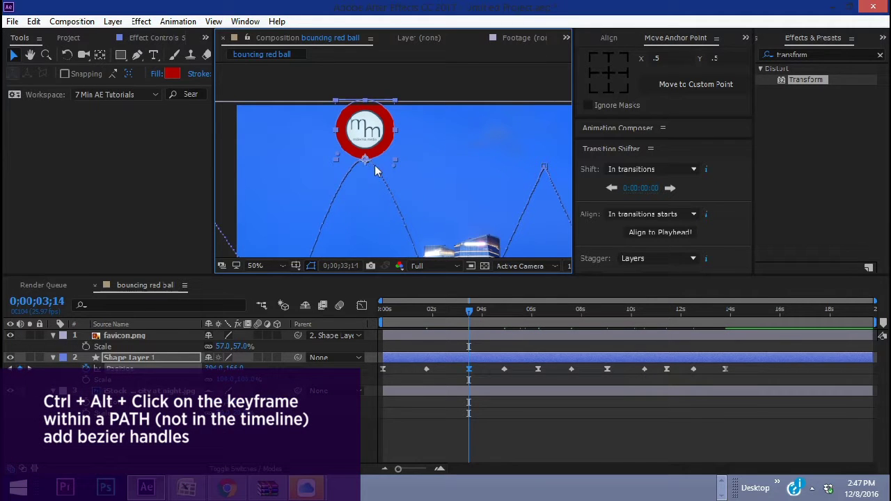
left_click_drag(395, 160, 411, 174)
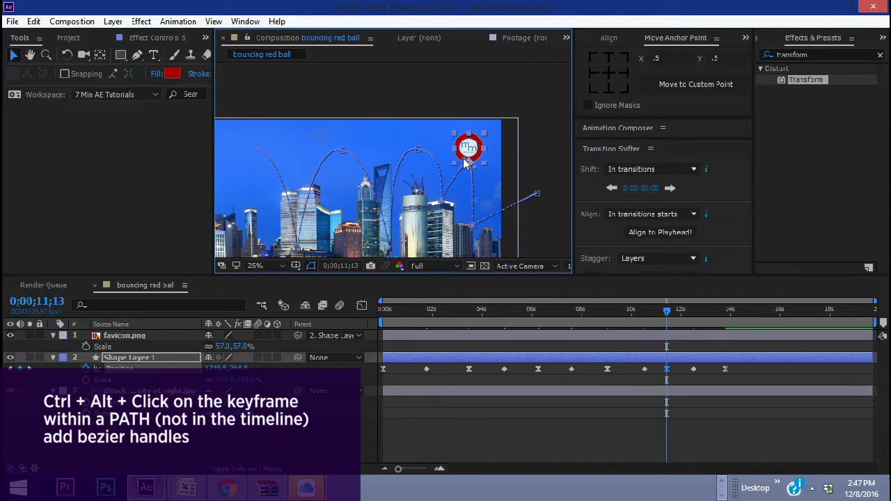
left_click(465, 161, "ctrl+alt")
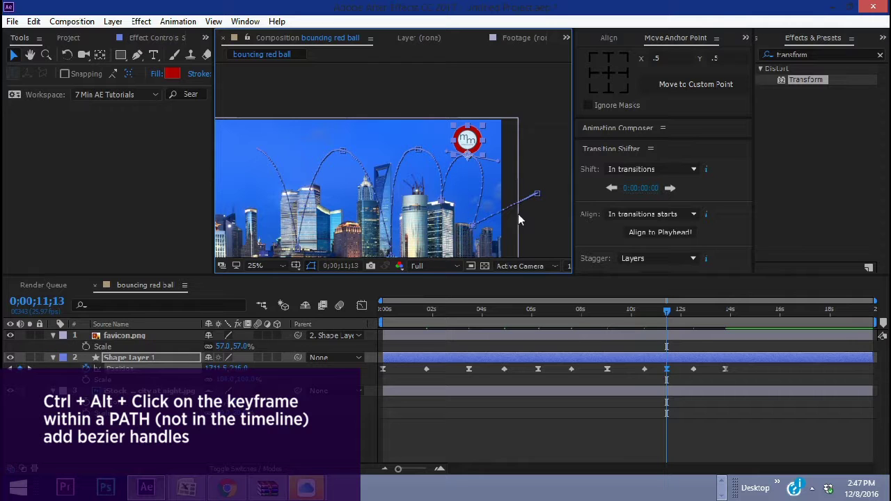
left_click(724, 310)
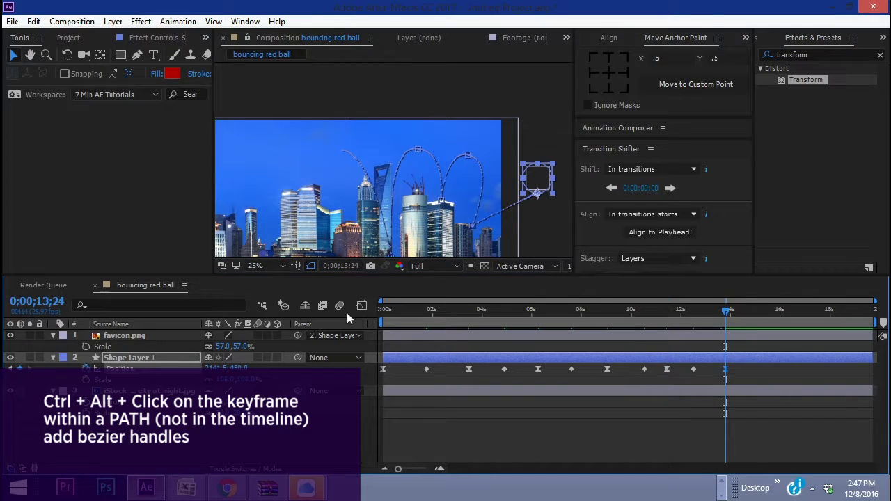
left_click(546, 193)
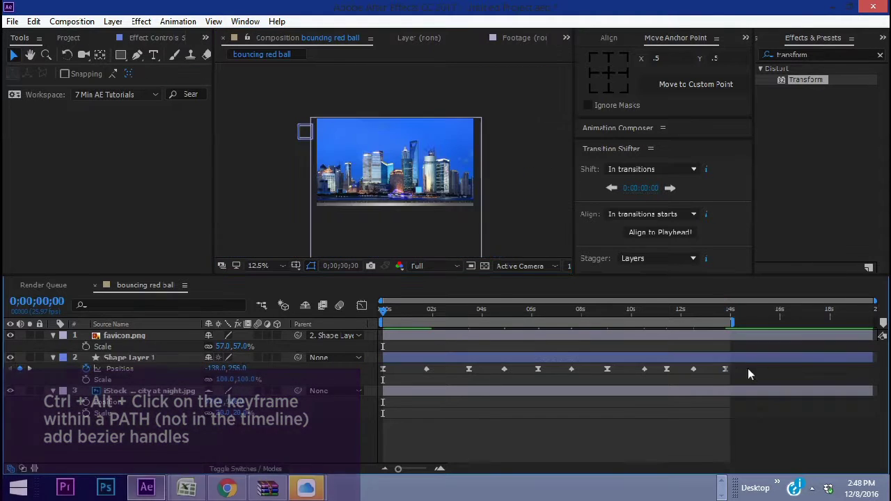
- Compress all Position keyframes to finish near 6;29 and end the work area at 7 seconds
mouse_move(748, 368)
left_mouse_down()
mouse_move(426, 387)
mouse_move(424, 380)
left_mouse_up()
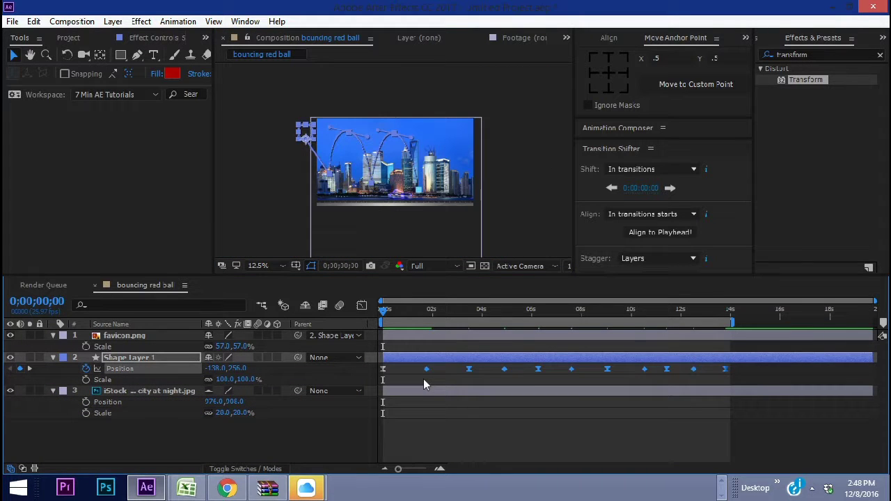
mouse_move(726, 368)
left_mouse_down("alt")
mouse_move(631, 381)
mouse_move(584, 375)
left_mouse_up("alt")
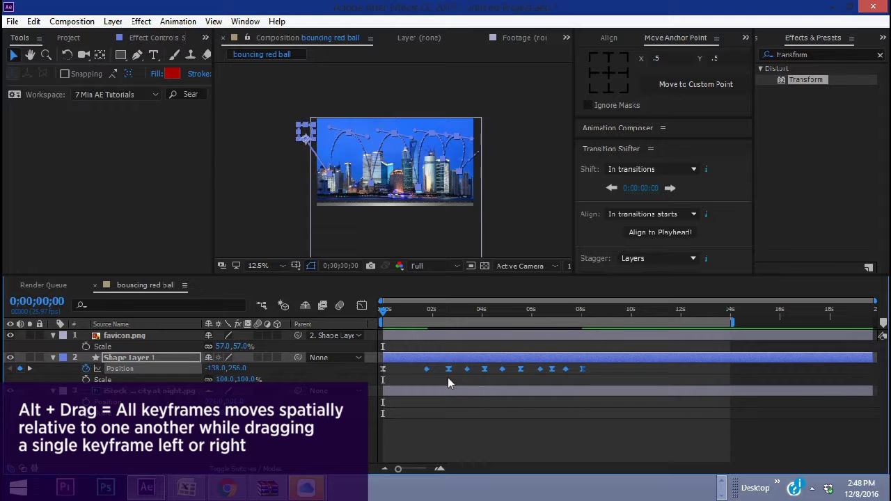
left_click_drag(427, 369, 399, 369)
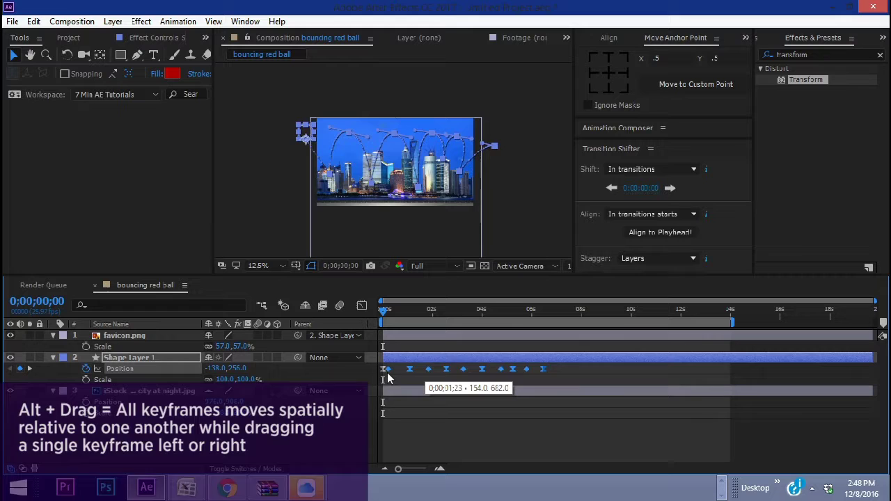
key("space")
left_click_drag(731, 322, 555, 322)
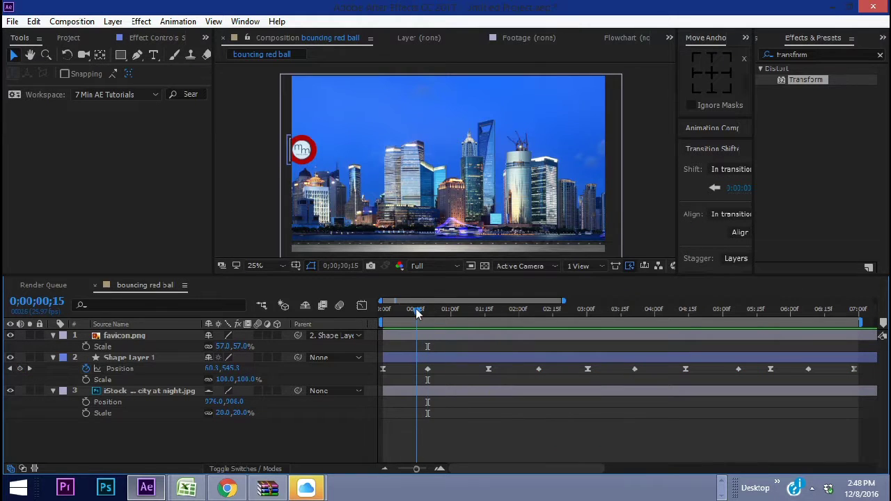
- Move keyframes to 1;00, 1;16 and 2;16, then nudge the 1;00 peak to 406, 226
left_click(416, 308)
left_click_drag(427, 369, 416, 369)
left_click(451, 308)
left_click_drag(488, 369, 453, 369)
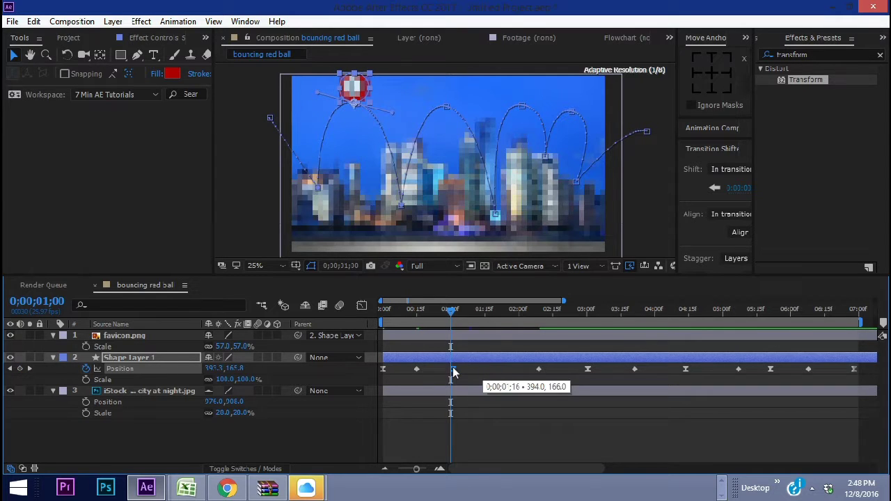
left_click(488, 310)
mouse_move(538, 369)
left_mouse_down()
mouse_move(480, 376)
mouse_move(583, 372)
left_mouse_up()
key("minus")
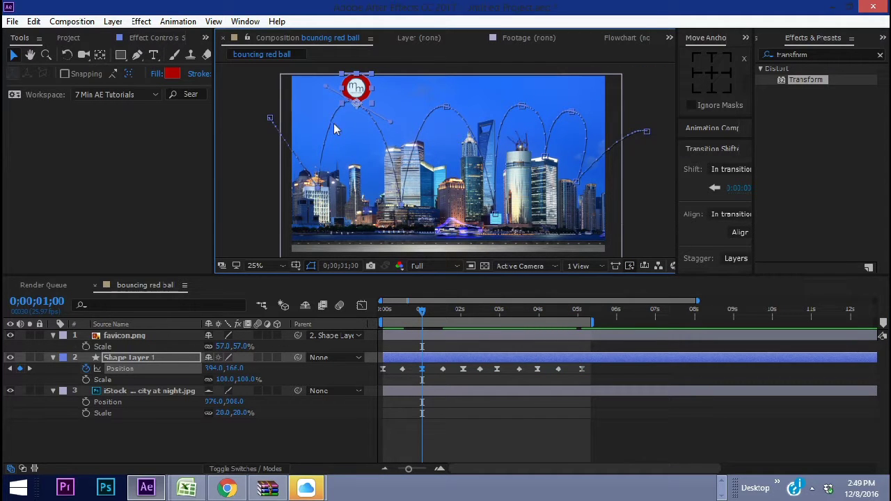
left_click_drag(362, 102, 374, 131)
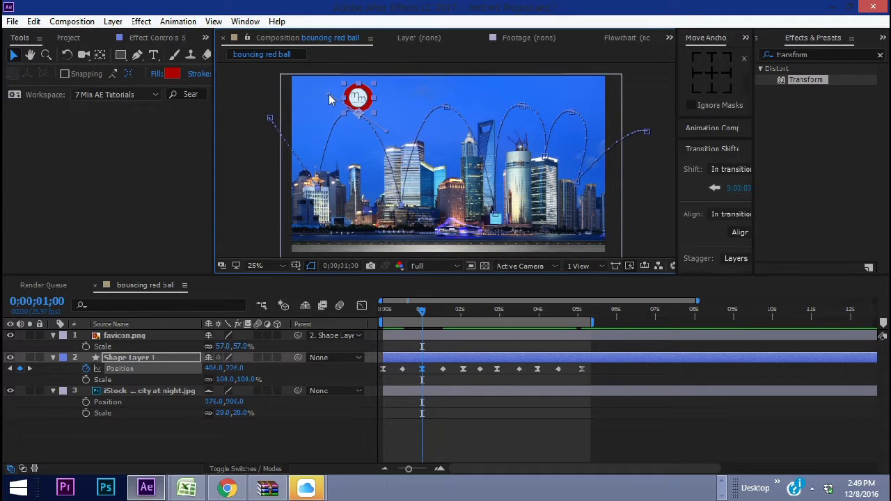
- Give the one-second keyframe 350 incoming, 70 outgoing speed and 20% outgoing influence
right_click(425, 374)
left_click(488, 346)
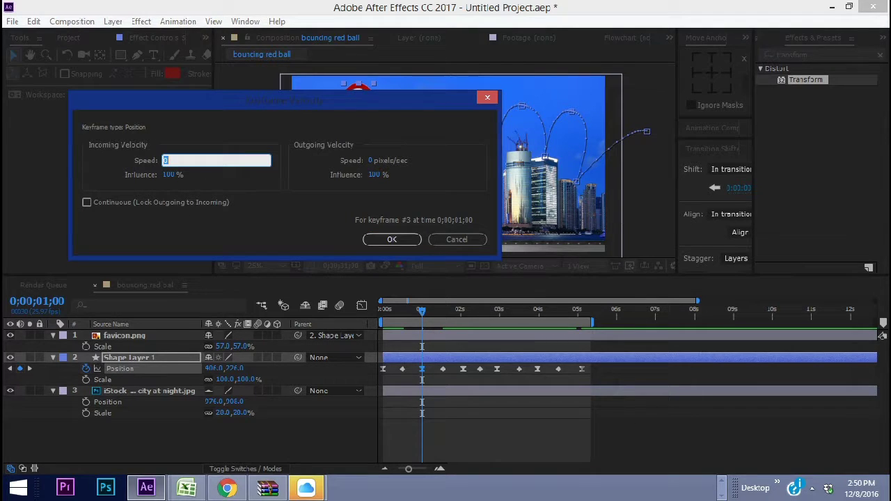
type("350")
key("Tab")
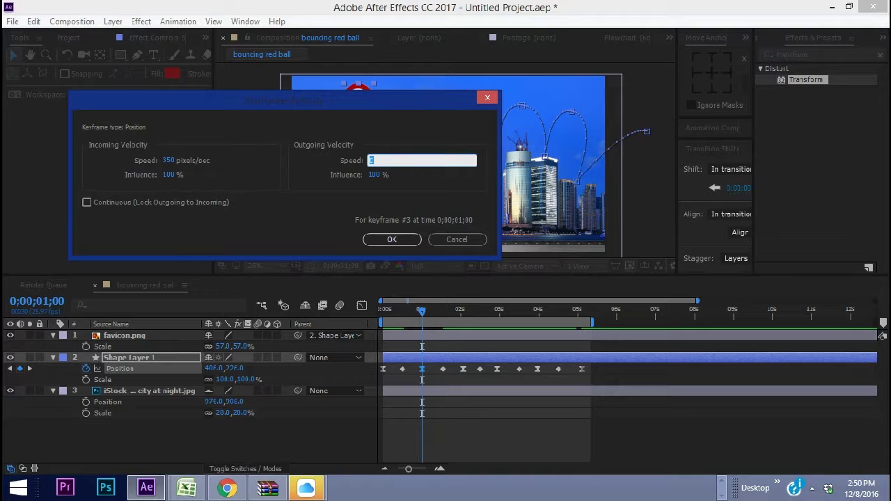
type("70")
left_click(278, 179)
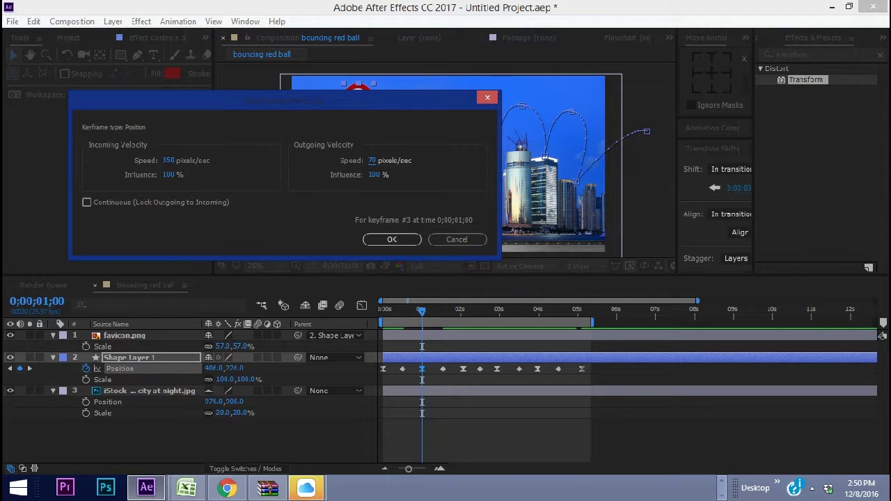
left_click(376, 175)
key("Return")
key("space")
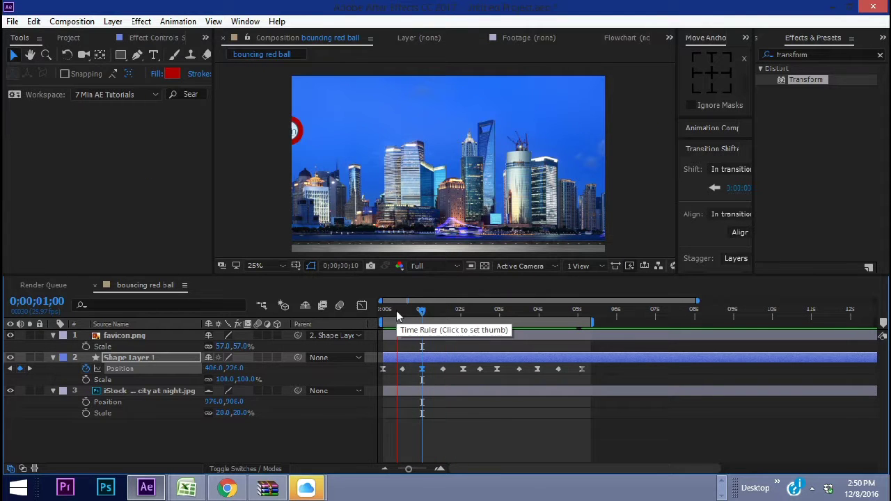
left_click(466, 369)
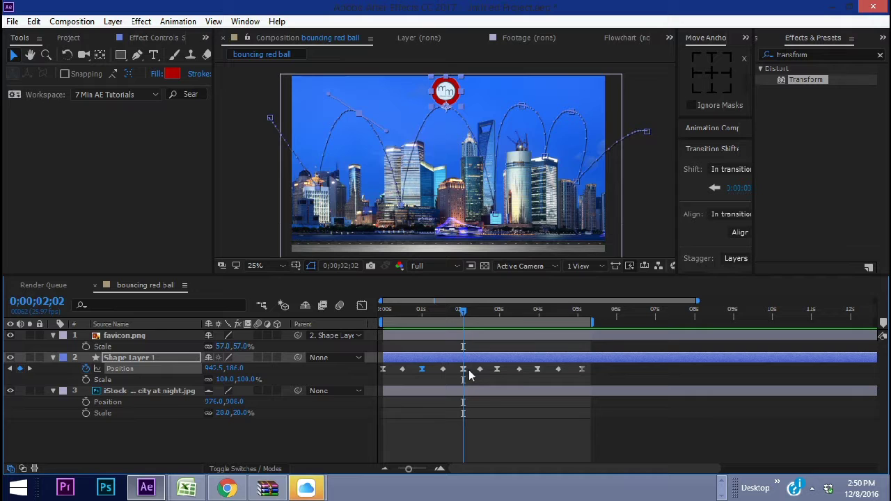
- Set the 2;02 landing keyframe's velocity to 350 incoming and 70 outgoing
right_click(466, 369)
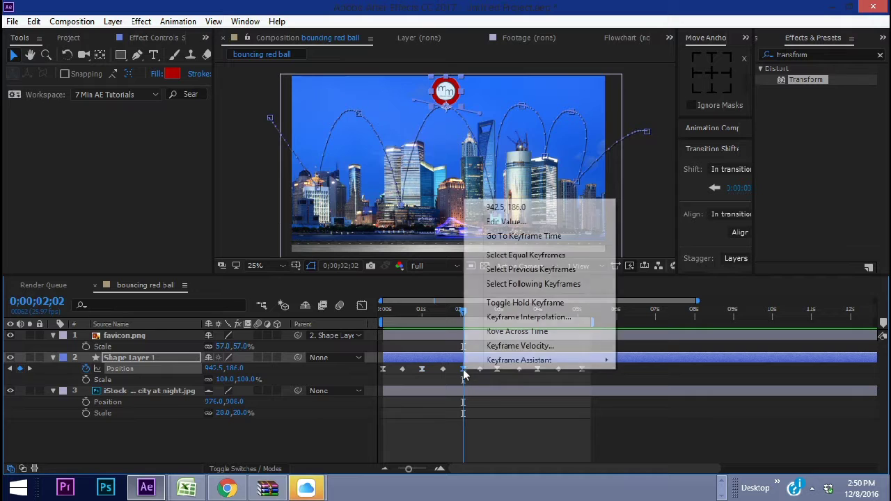
left_click(547, 345)
left_click(172, 159)
type("35")
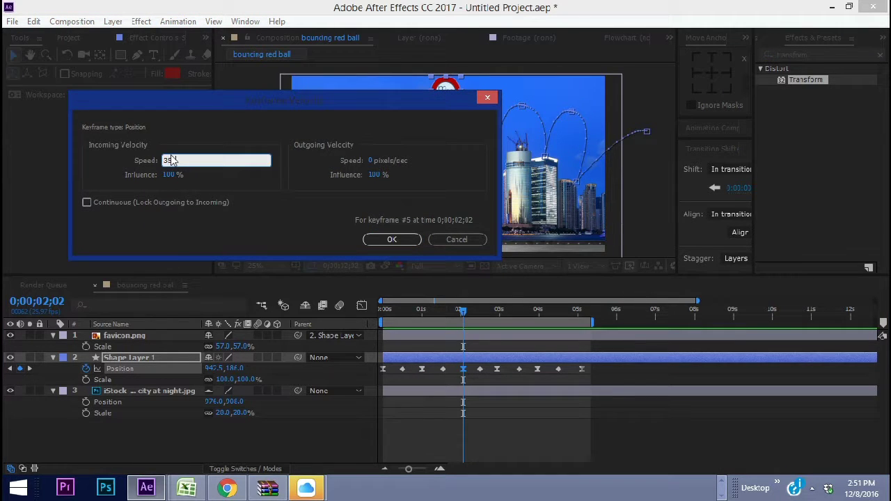
type("0")
key("Tab")
type("70")
key("Tab")
type("20")
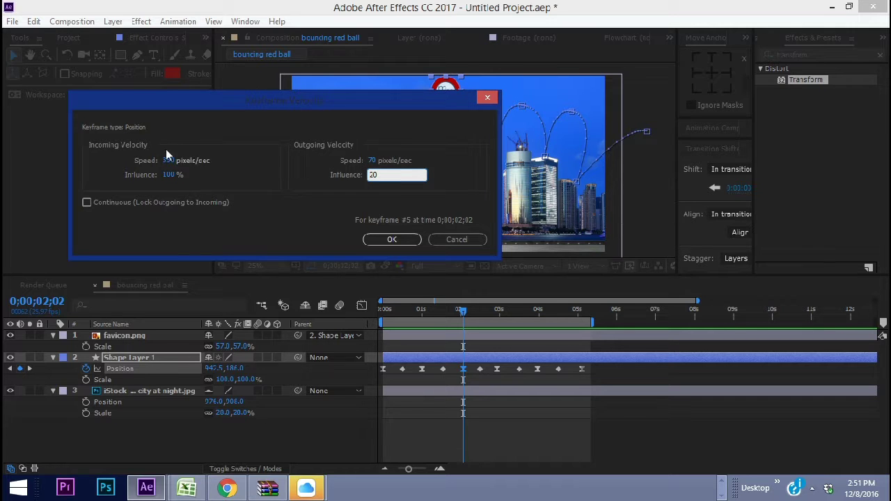
left_click(392, 238)
- Set the 3;28 landing keyframe's velocity to 350 incoming and 70 outgoing
right_click(537, 368)
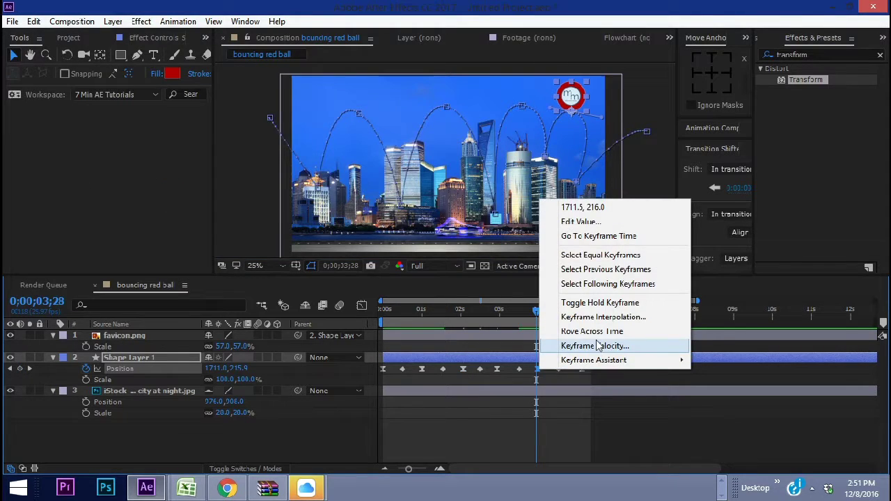
left_click(596, 345)
left_click(209, 160)
type("350")
key("Tab")
type("70")
key("Tab")
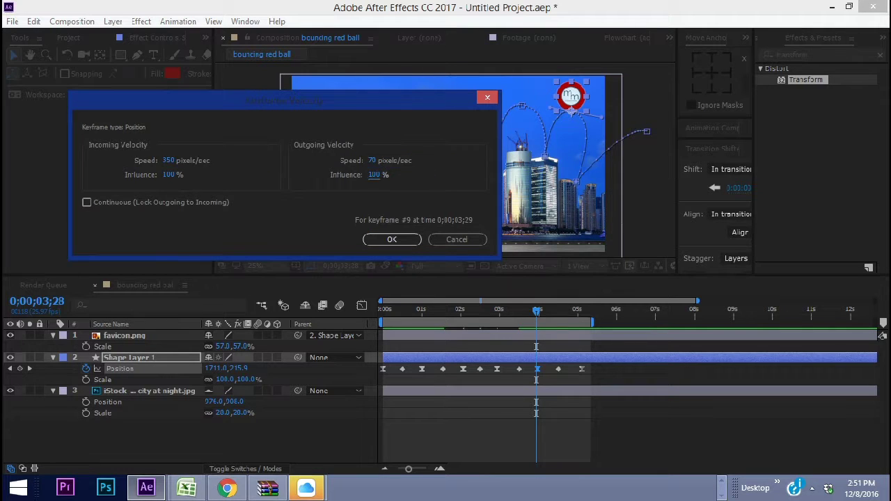
key("Return")
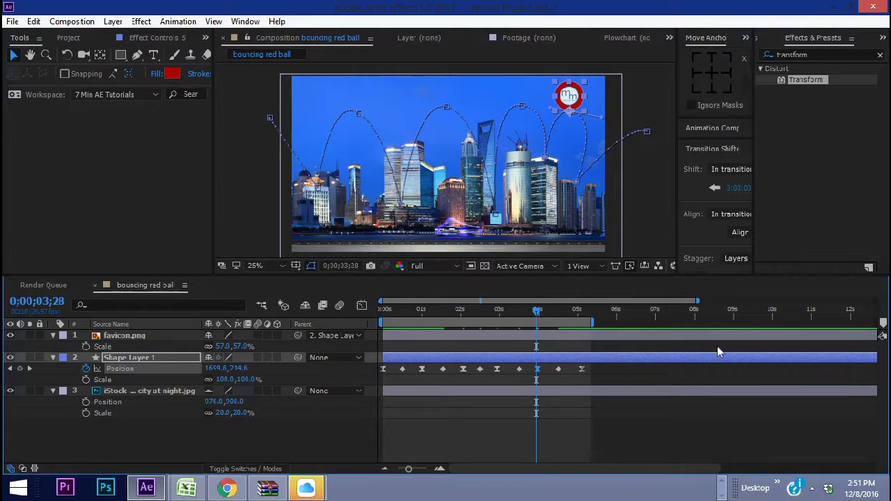
- Pull the last Position keyframes earlier so the bounce ends around three seconds, then scrub to 0;00;00;10
left_click(579, 312)
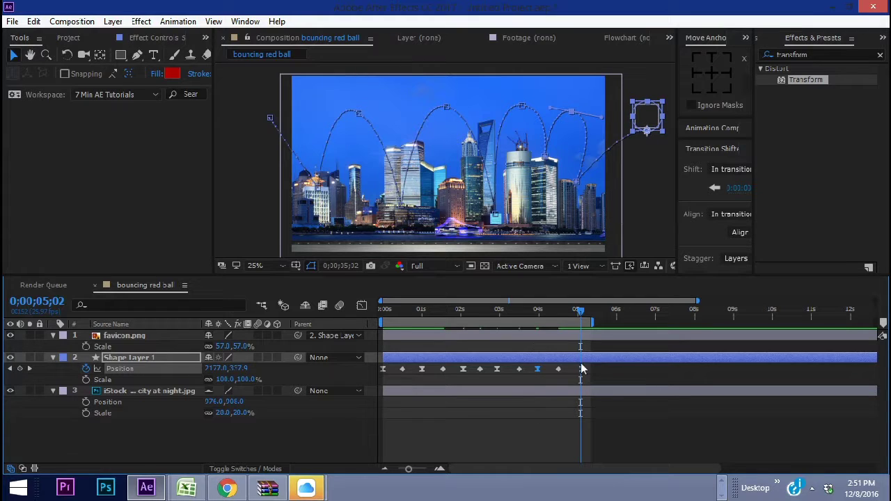
mouse_move(397, 305)
left_mouse_down()
mouse_move(370, 313)
mouse_move(486, 314)
mouse_move(572, 328)
left_mouse_up()
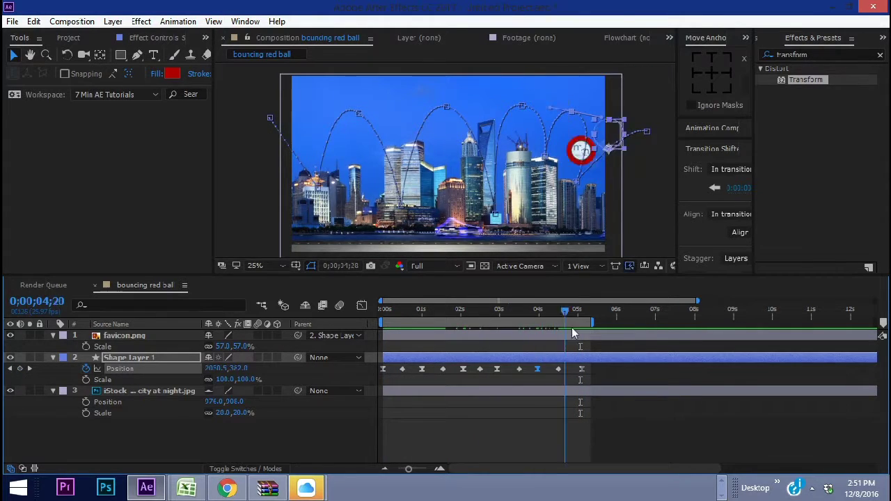
key("Home")
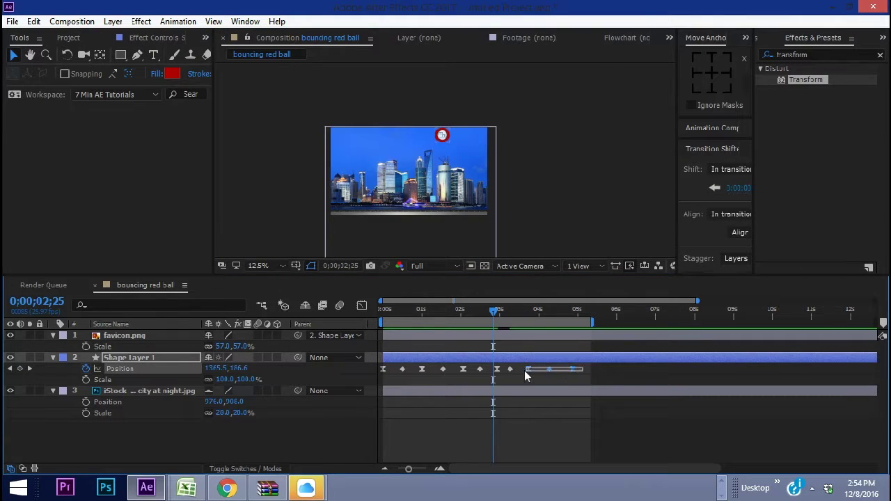
left_click(552, 369)
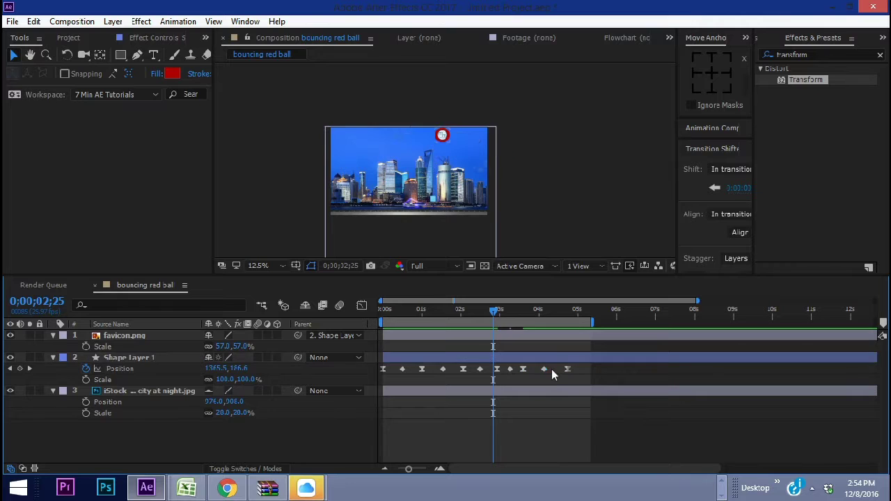
left_click_drag(544, 369, 549, 369)
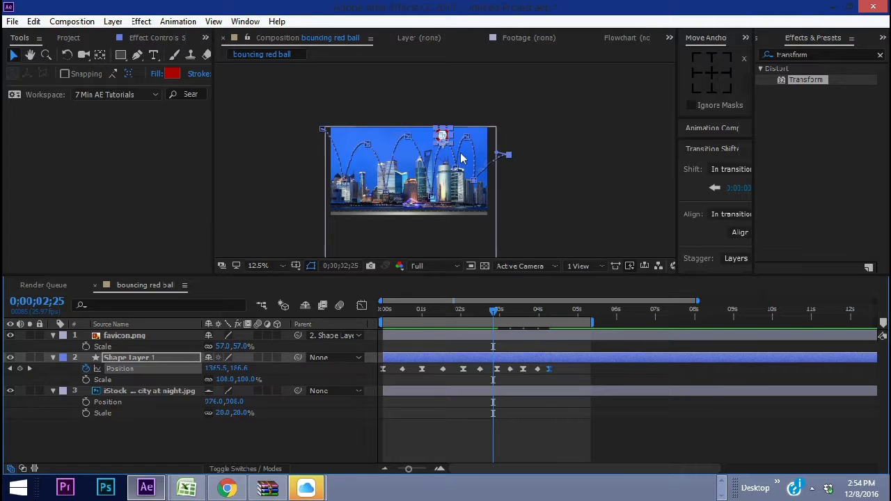
key("period")
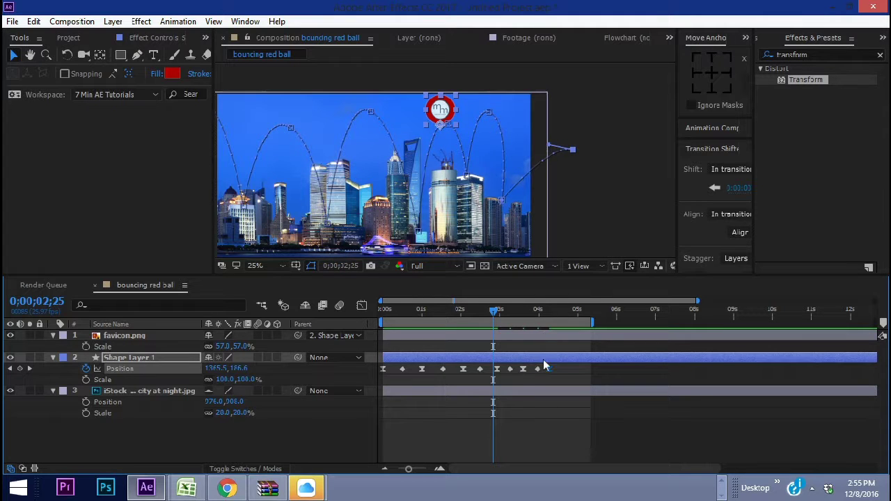
left_click(390, 309)
left_click_drag(390, 308, 396, 305)
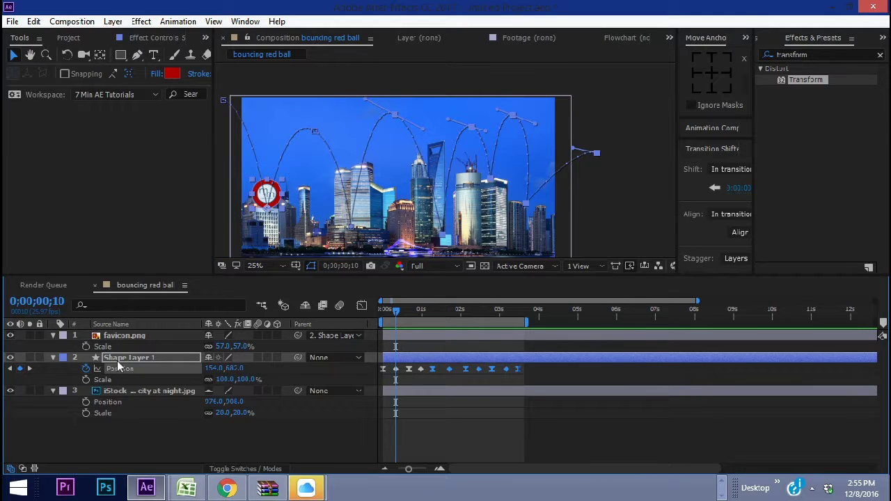
- Unlink Scale proportions and key the ball at 100, 50% at the first landing
left_click(210, 378)
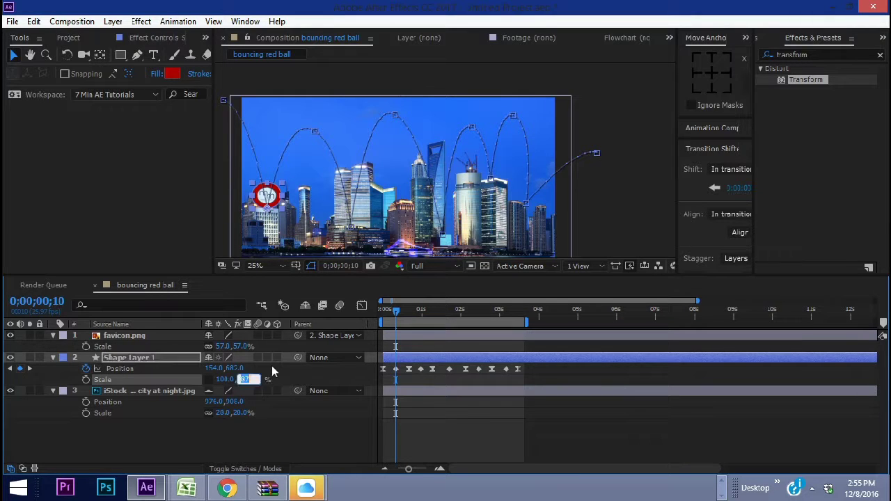
type("50")
key("Return")
left_click(85, 379)
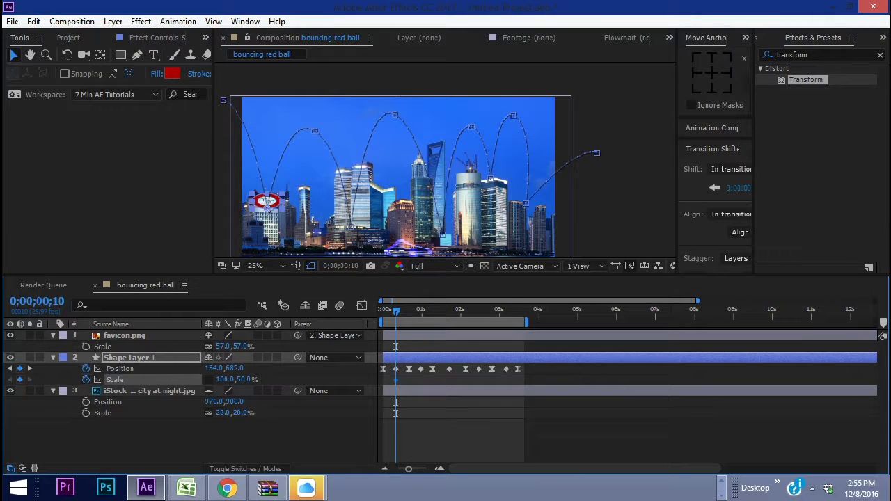
- Advance to 0;00;00;20 on the rise, then to the next landing, and select the squash keyframe for copying
left_click_drag(397, 308, 405, 304)
scroll(318, 149, "up", 2)
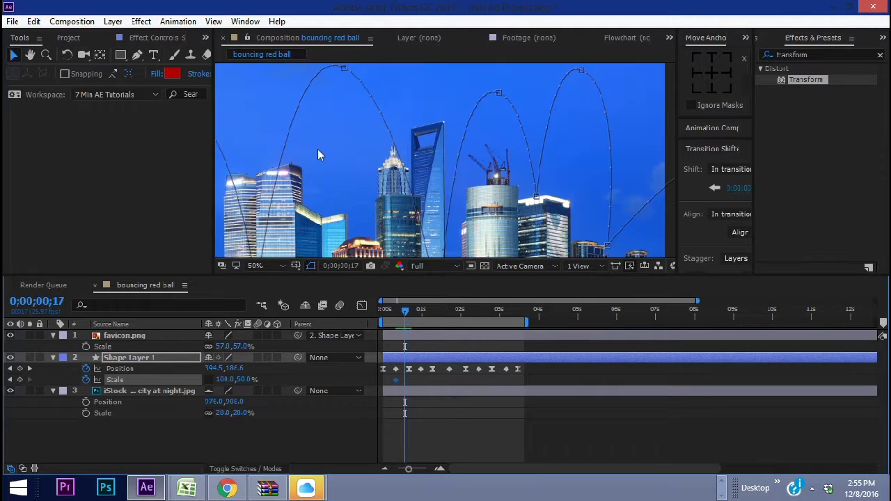
left_click(409, 367)
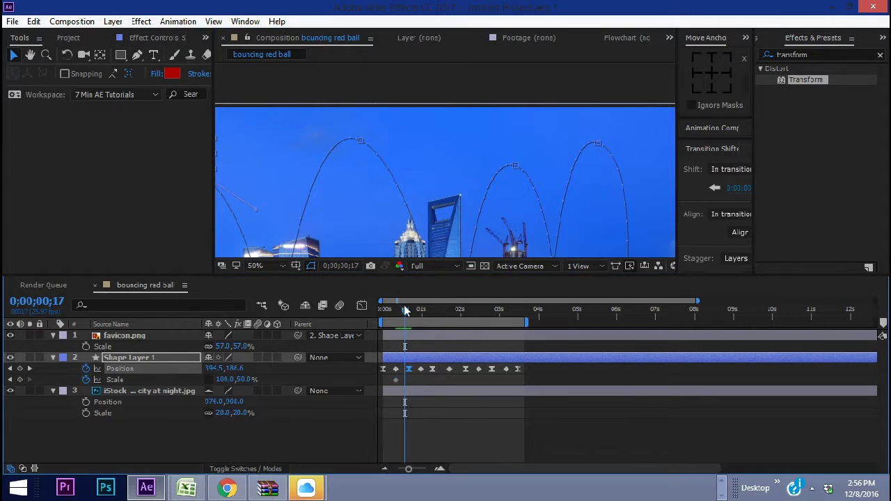
left_click_drag(404, 311, 409, 308)
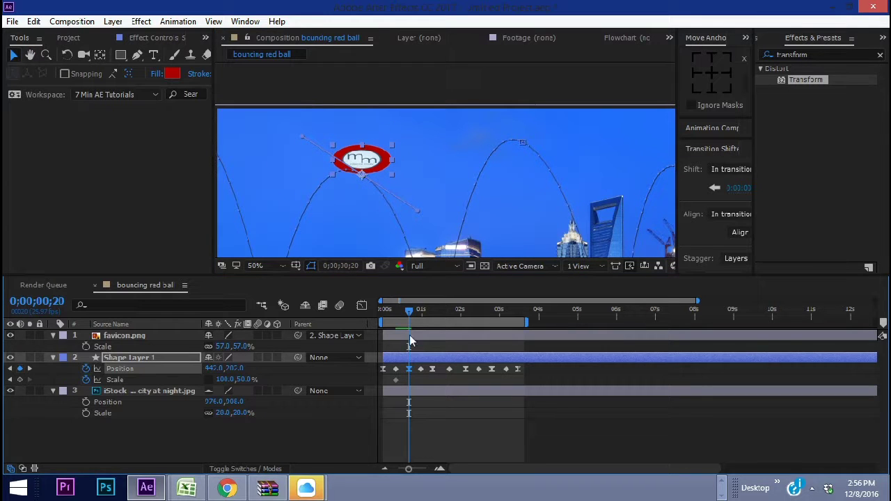
left_click(30, 369)
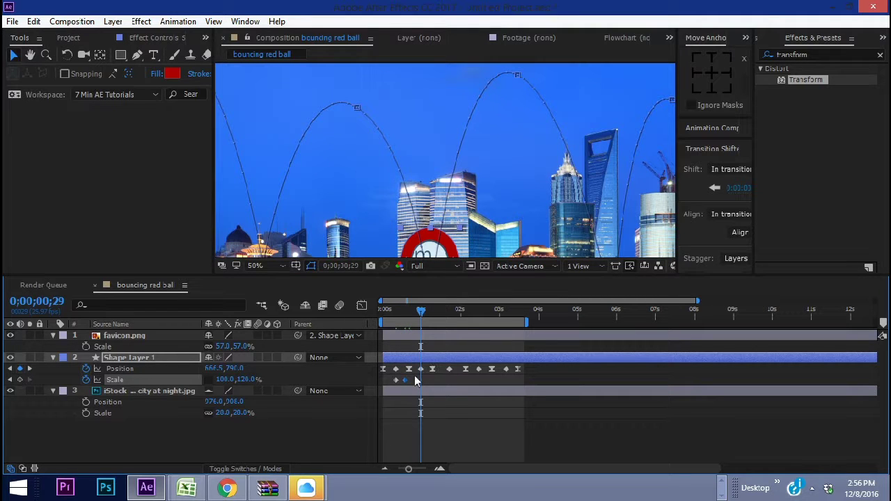
left_click(395, 380)
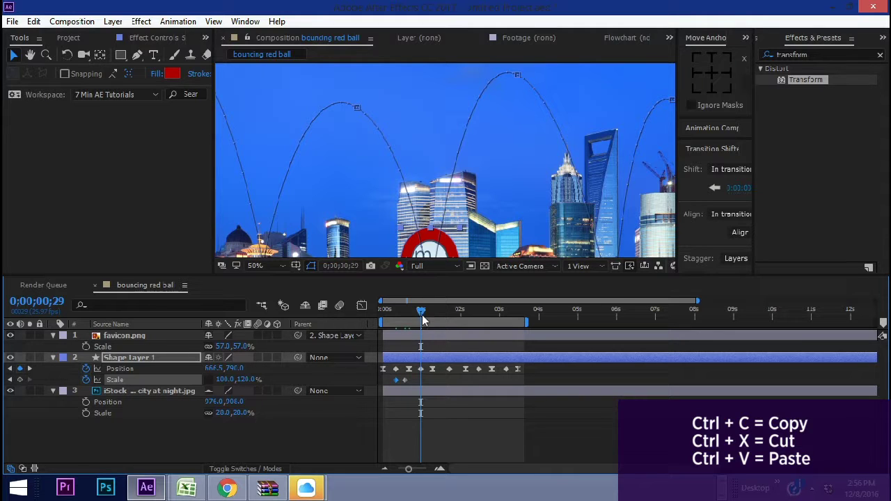
- Paste the squash Scale keyframe at the second landing and step through the following Position keyframes
key("ctrl+v")
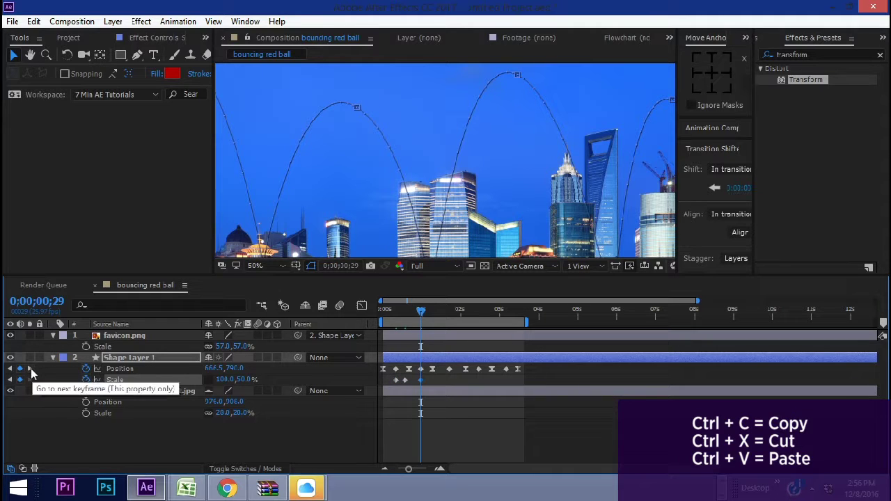
left_click(30, 370)
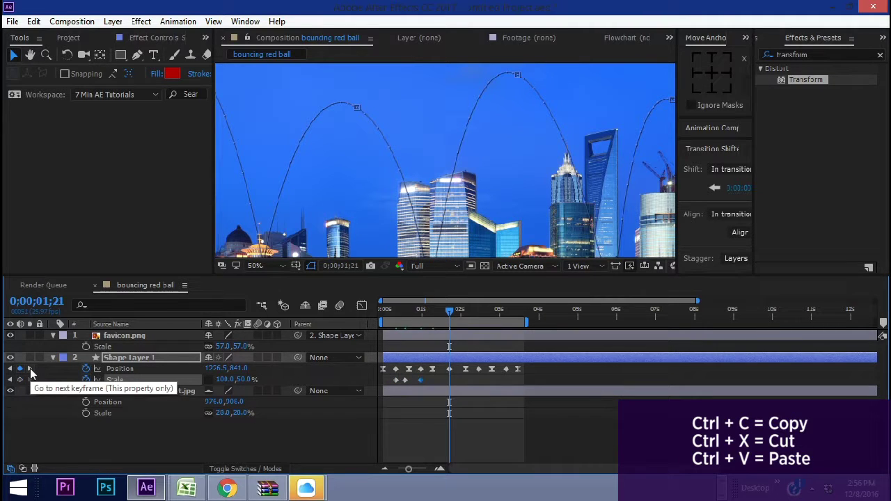
left_click(30, 370)
left_click(30, 371)
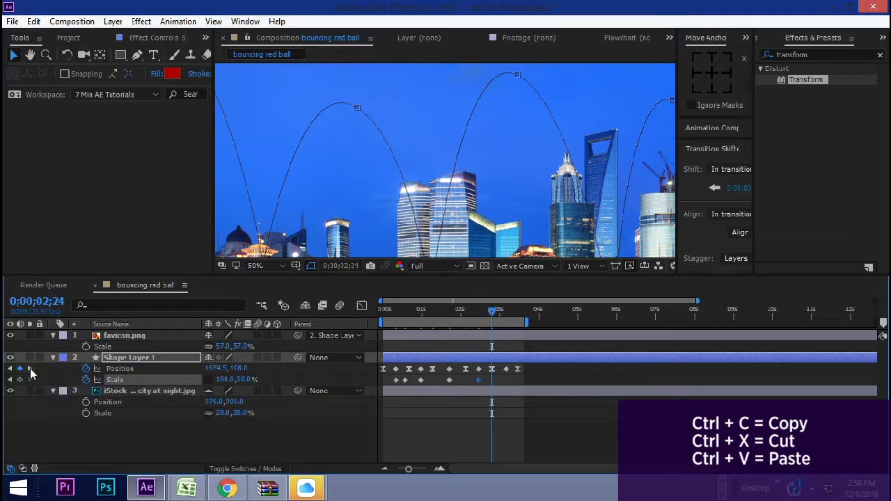
left_click_drag(400, 309, 405, 306)
scroll(394, 177, "down", 2)
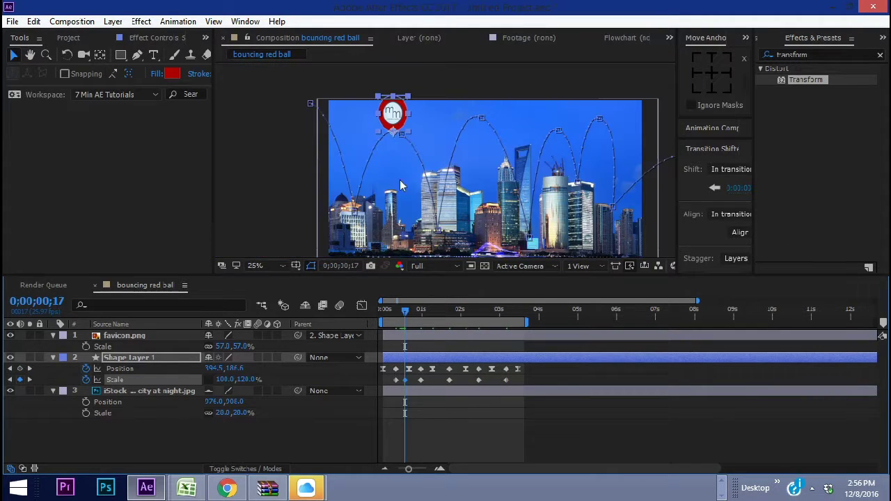
- Zoom the timeline to frame level and paste the squash keyframe at the next landings, up to about two seconds
mouse_move(699, 301)
left_mouse_down()
mouse_move(476, 301)
mouse_move(535, 329)
mouse_move(544, 324)
left_mouse_up()
key("period")
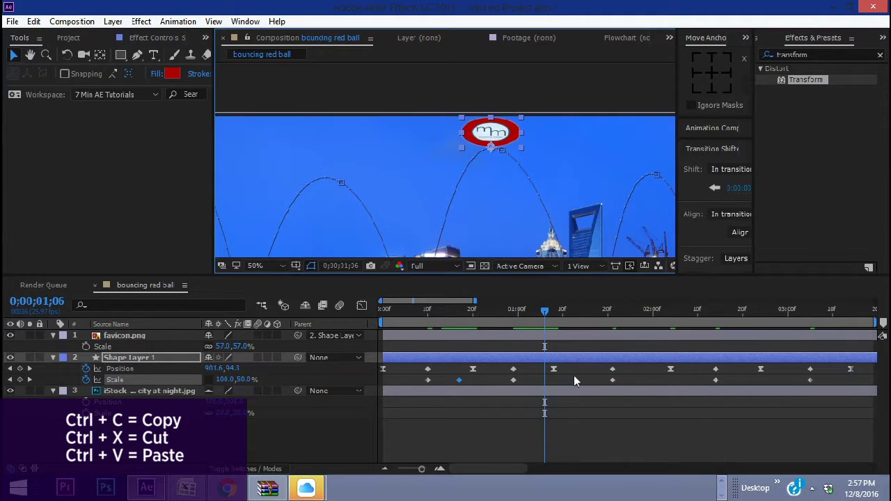
key("ctrl+v")
left_click_drag(641, 315, 666, 309)
key("period")
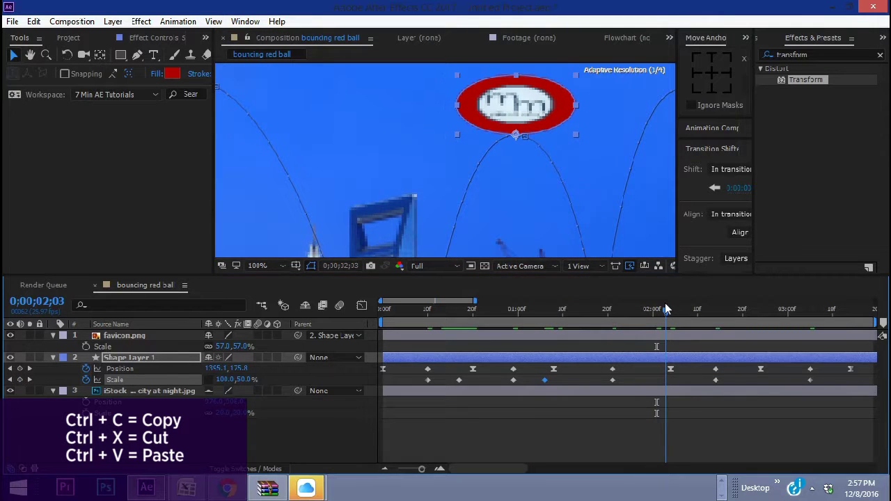
key("ctrl+v")
- Paste the squash keyframe at the next bounce and add a stretched Scale keyframe at the final bounce
key("comma")
left_click_drag(744, 309, 765, 309)
key("ctrl+v")
key("comma")
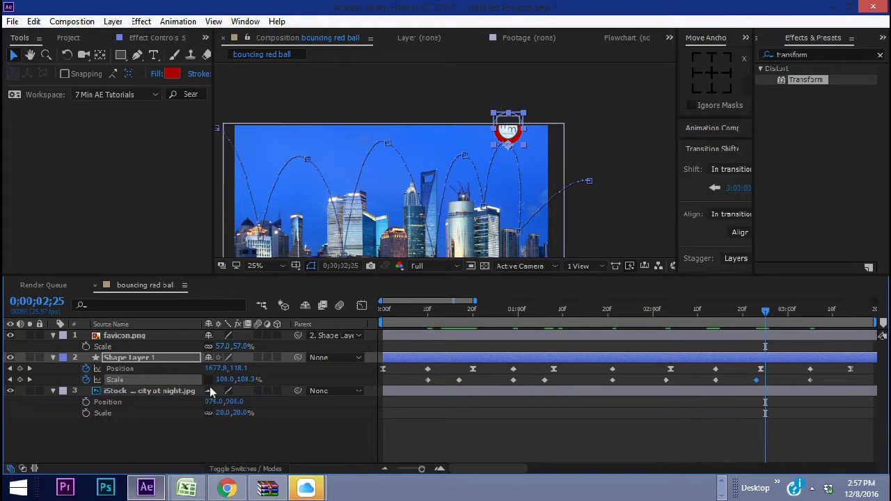
key("k")
key("k")
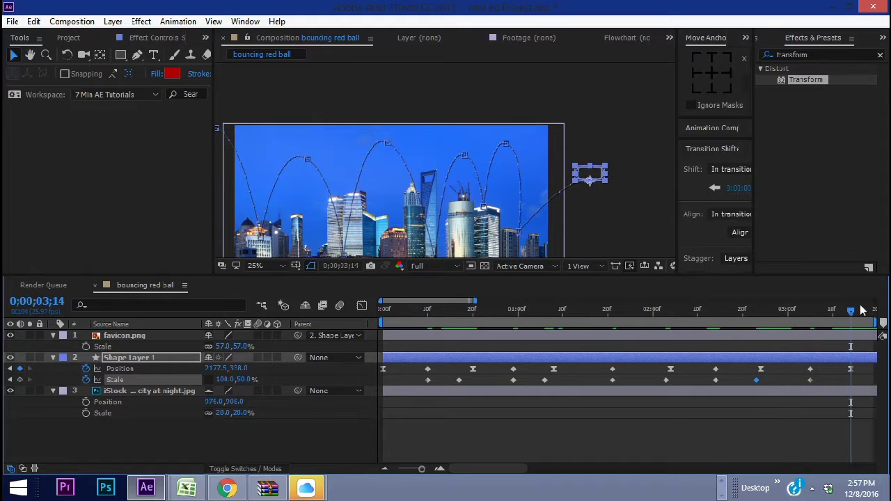
left_click_drag(245, 380, 253, 379)
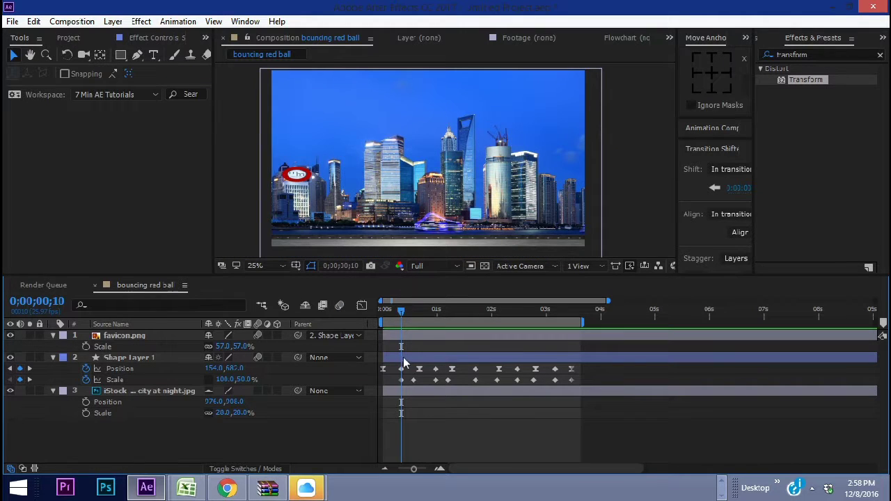
- Nudge the Shape Layer 1 ball up two steps onto the rooftop and scrub the bounce to check
left_click(408, 361)
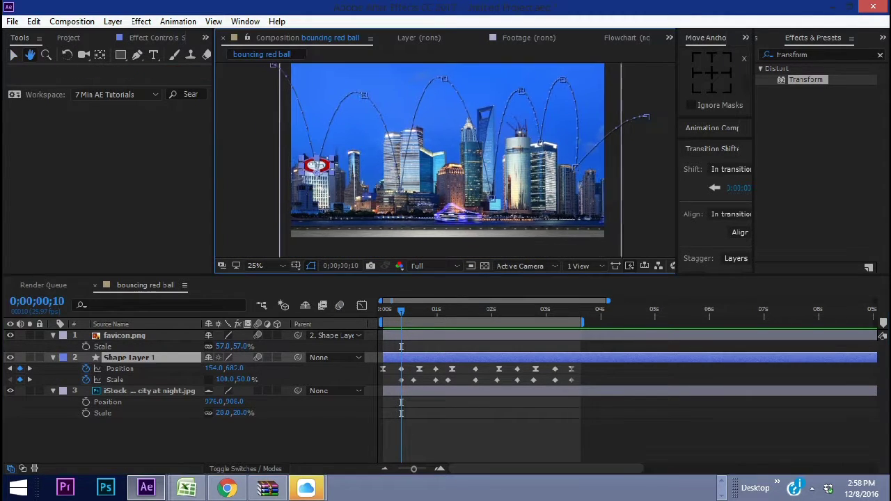
left_click_drag(251, 139, 291, 134)
scroll(348, 170, "up", 3)
scroll(397, 171, "up", 3)
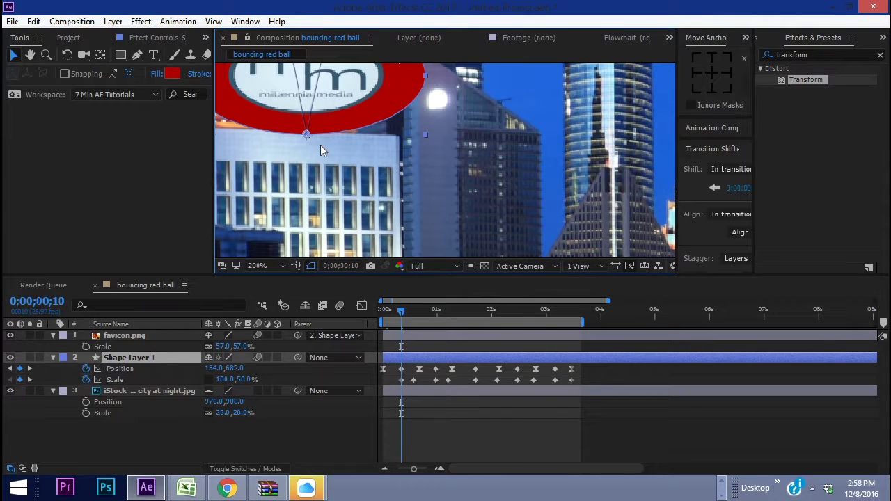
key("Up")
key("Up")
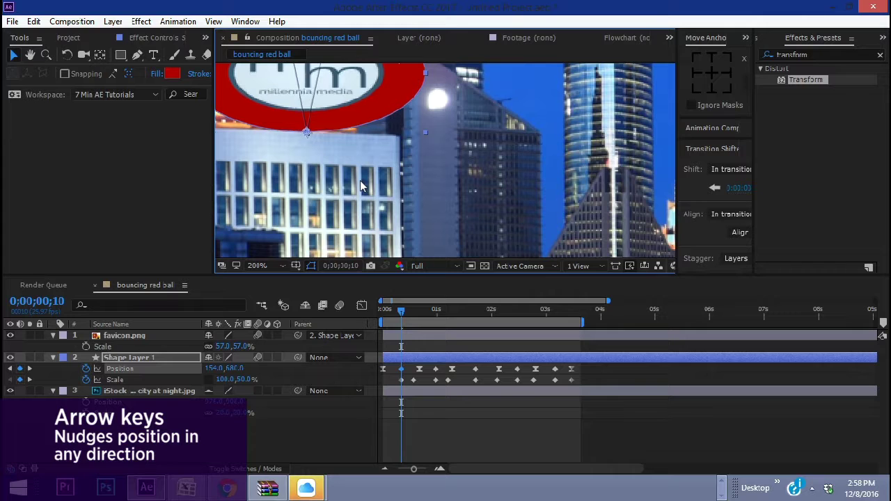
key("Up")
key("Up")
key("Up")
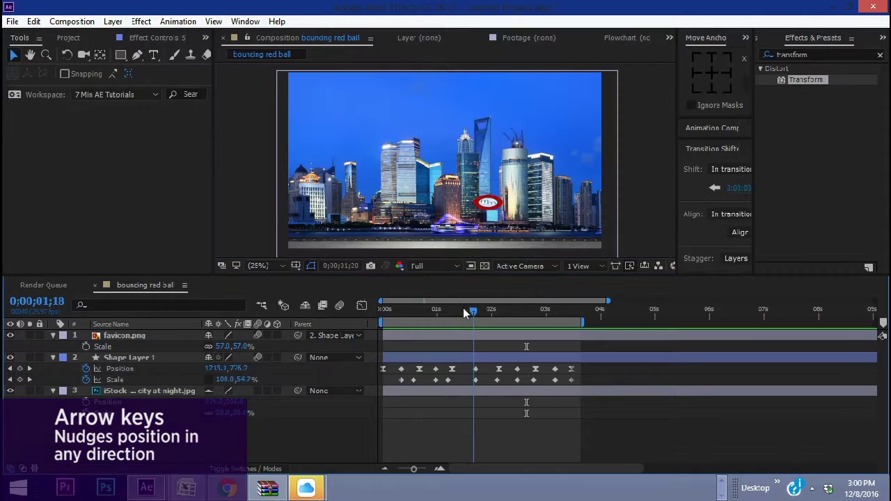
mouse_move(455, 309)
left_mouse_down()
mouse_move(481, 312)
mouse_move(456, 317)
mouse_move(497, 317)
mouse_move(479, 322)
mouse_move(527, 317)
mouse_move(450, 317)
left_mouse_up()
- Expand Shape Layer 1 to Ellipse Path 1 and scrub its Size down to 124×124
left_click(53, 358)
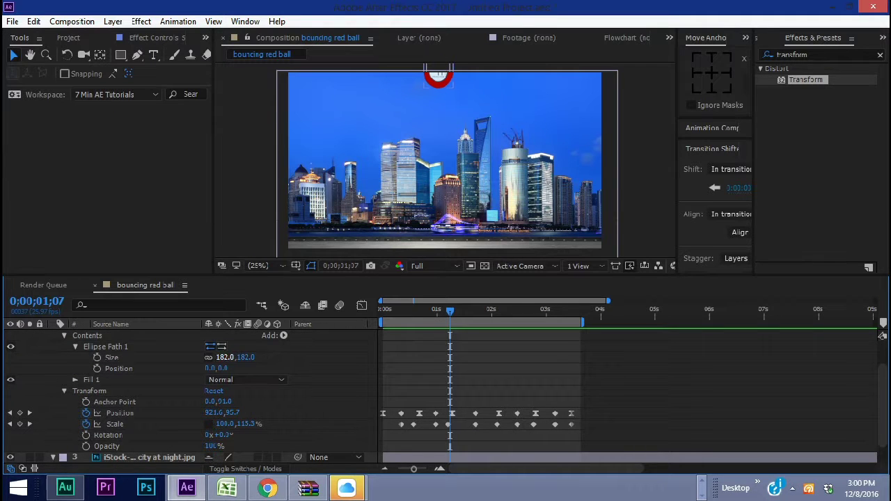
left_click(178, 346)
scroll(206, 325, "up", 2)
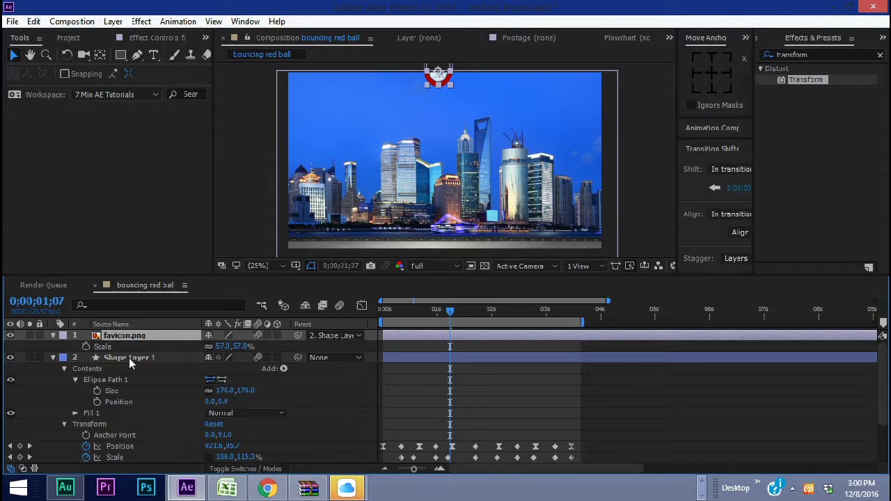
left_click(88, 423)
scroll(101, 411, "down", 2)
scroll(109, 376, "up", 2)
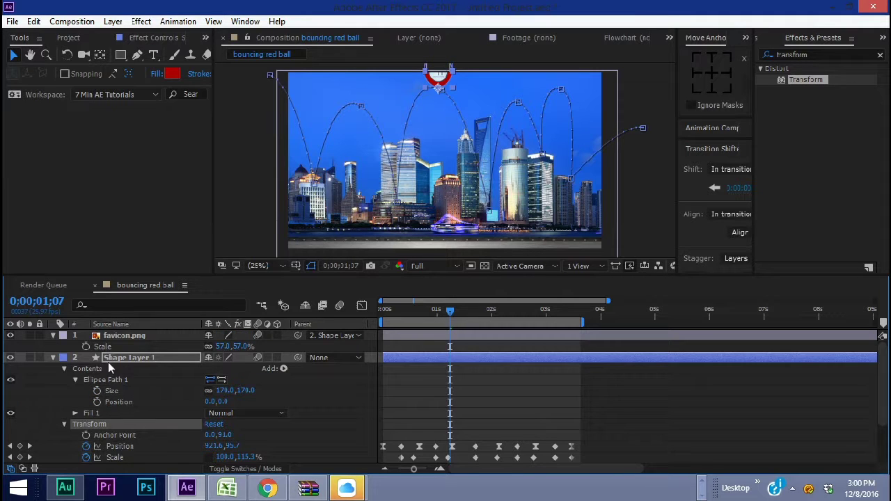
left_click(93, 370)
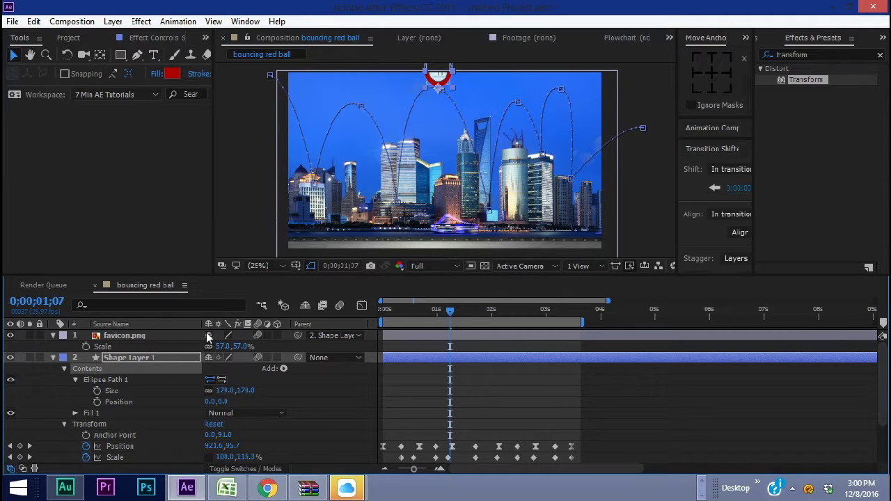
left_click(105, 379)
left_click_drag(225, 391, 202, 391)
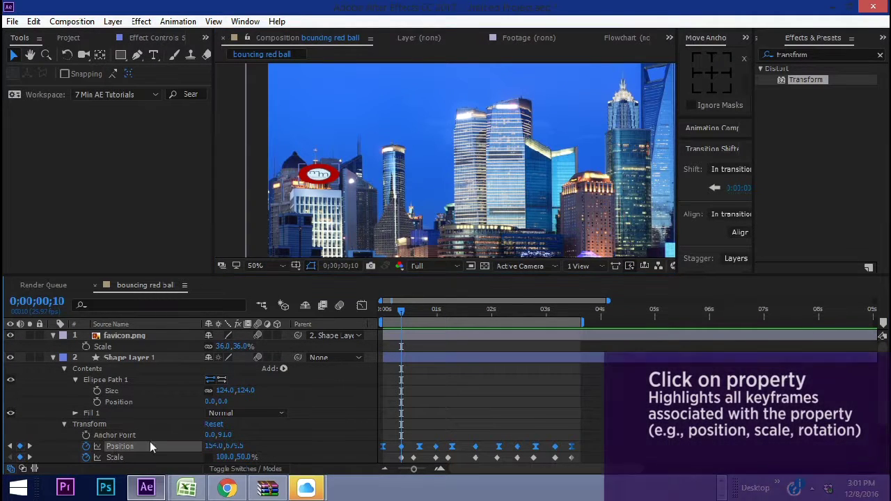
- Change the first landing's Scale keyframe from 100, 50% to 100, 75%
left_click(119, 447)
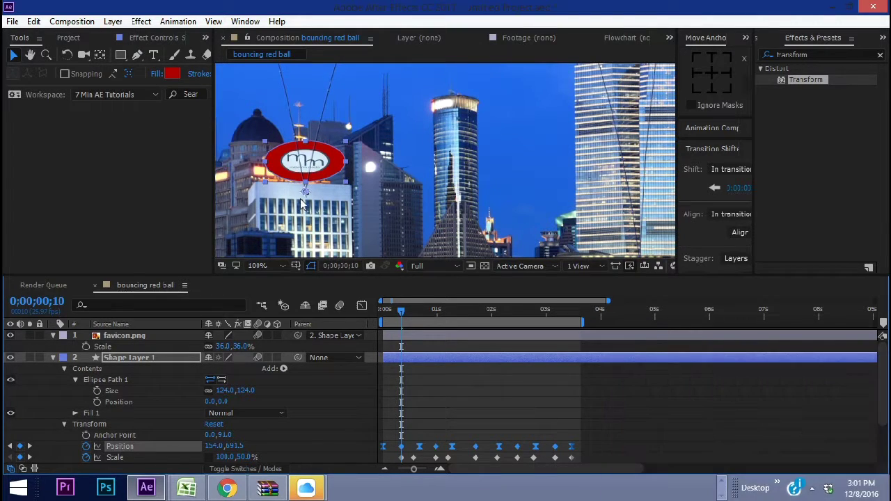
key("period")
left_click_drag(303, 203, 448, 165)
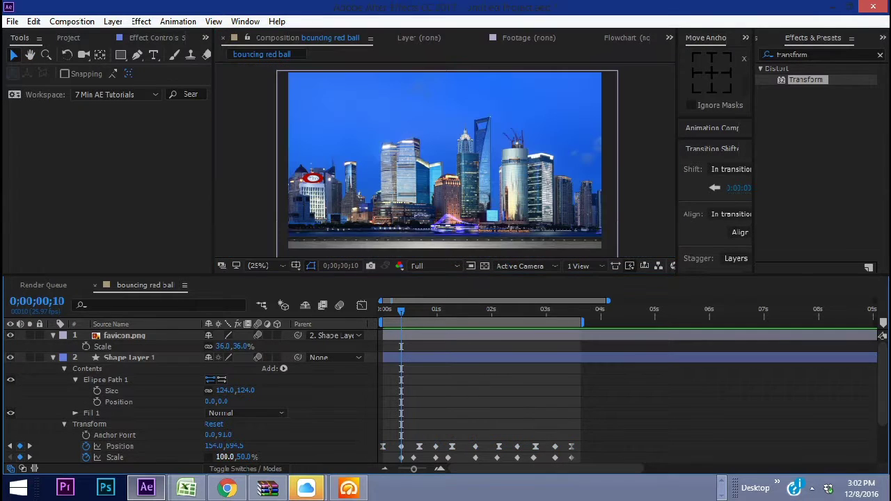
left_click(246, 457)
type("75")
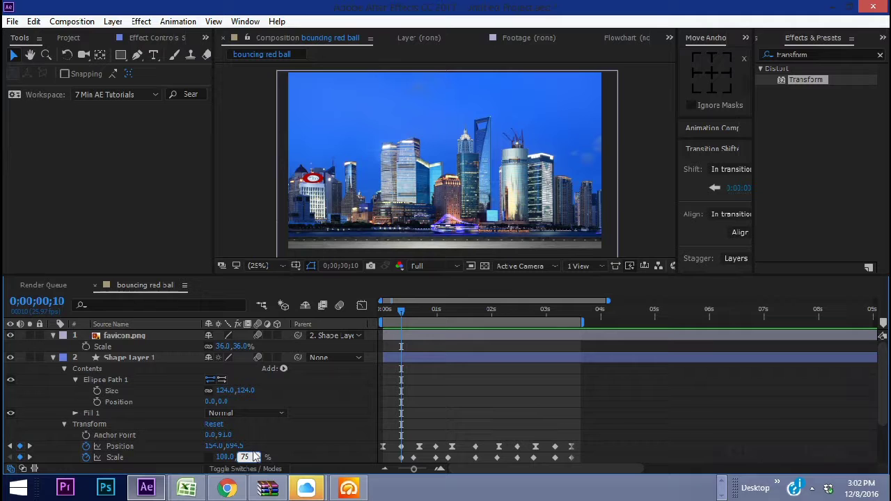
key("Return")
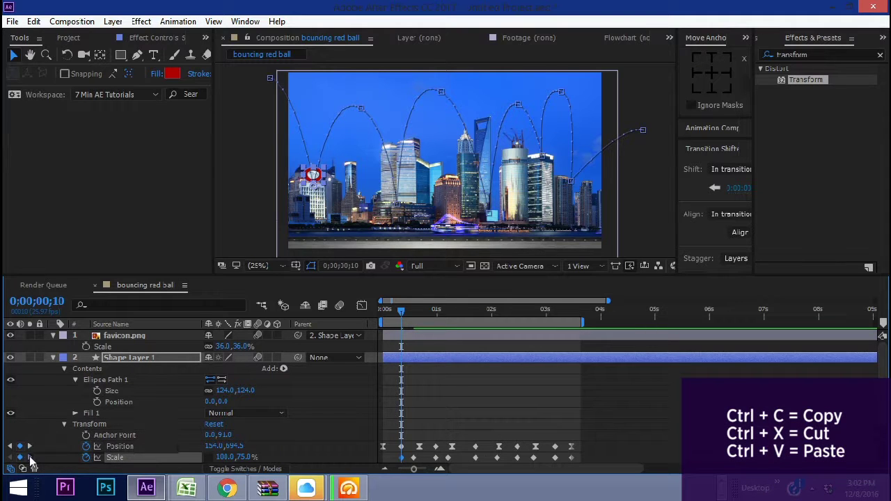
- Apply the 75% vertical scale to the following Scale keyframes too
left_click(29, 457)
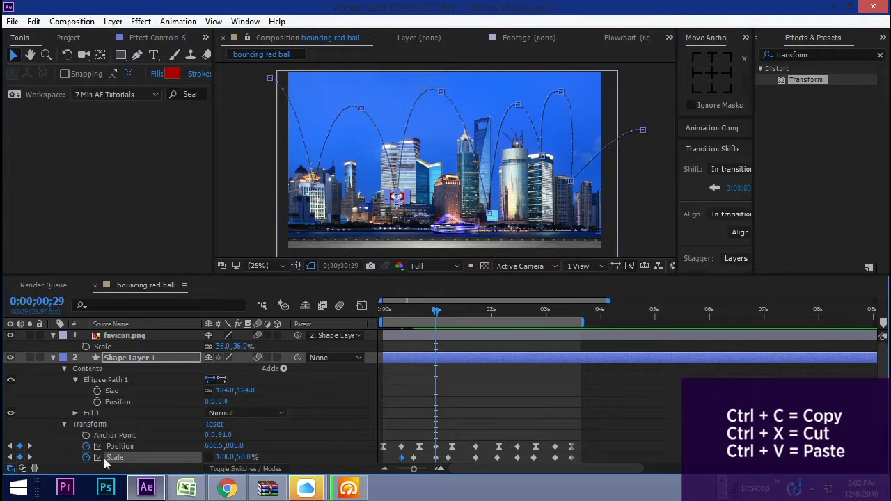
key("ctrl+v")
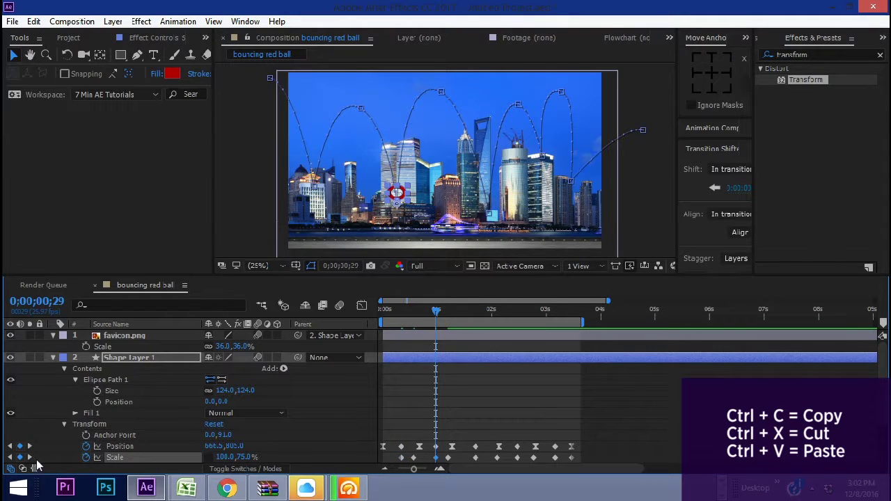
left_click(29, 458)
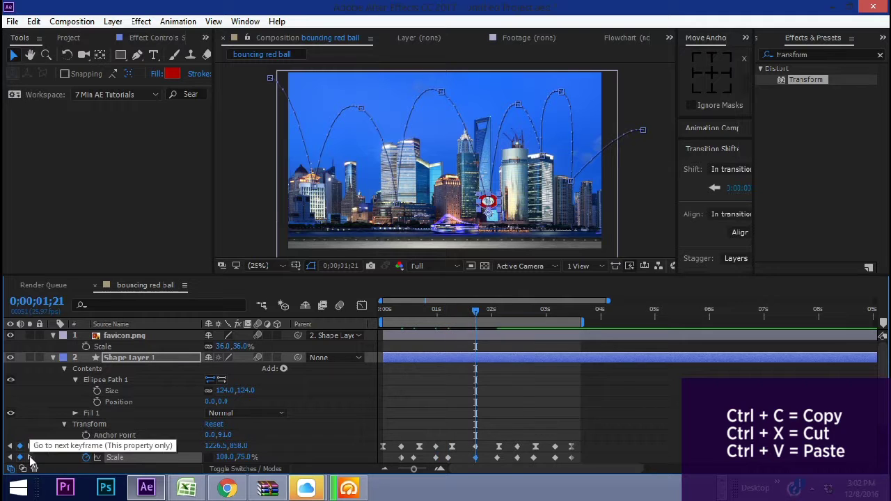
left_click(29, 457)
left_click(30, 457)
left_click(29, 458)
left_click(29, 457)
- Select all Position and Scale keyframes and Alt-drag them proportionally out to about 3;14
left_click_drag(506, 410, 391, 444)
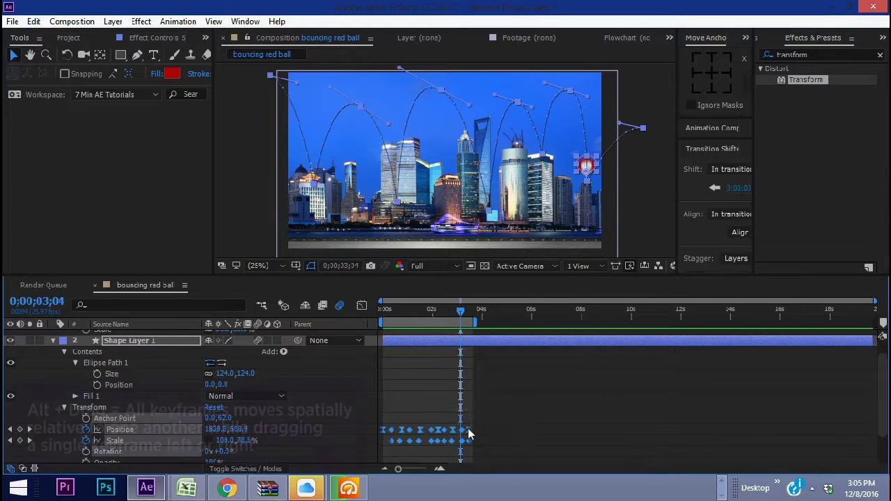
left_click_drag(468, 429, 513, 435)
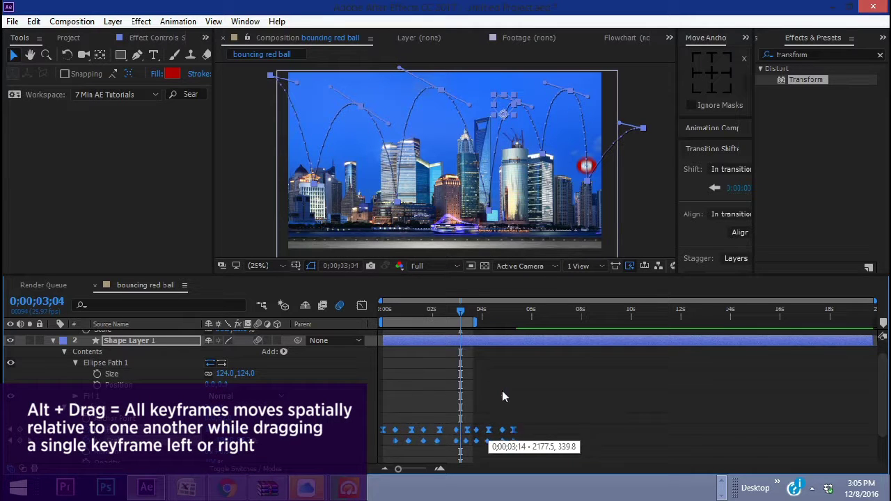